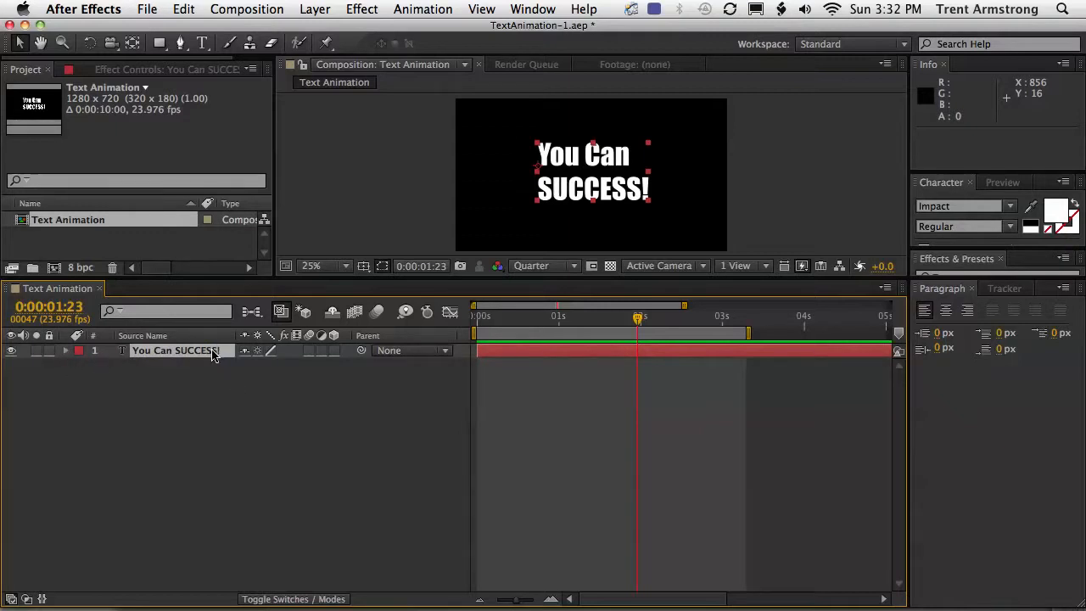
left_click(66, 352)
left_click(105, 422)
key("Delete")
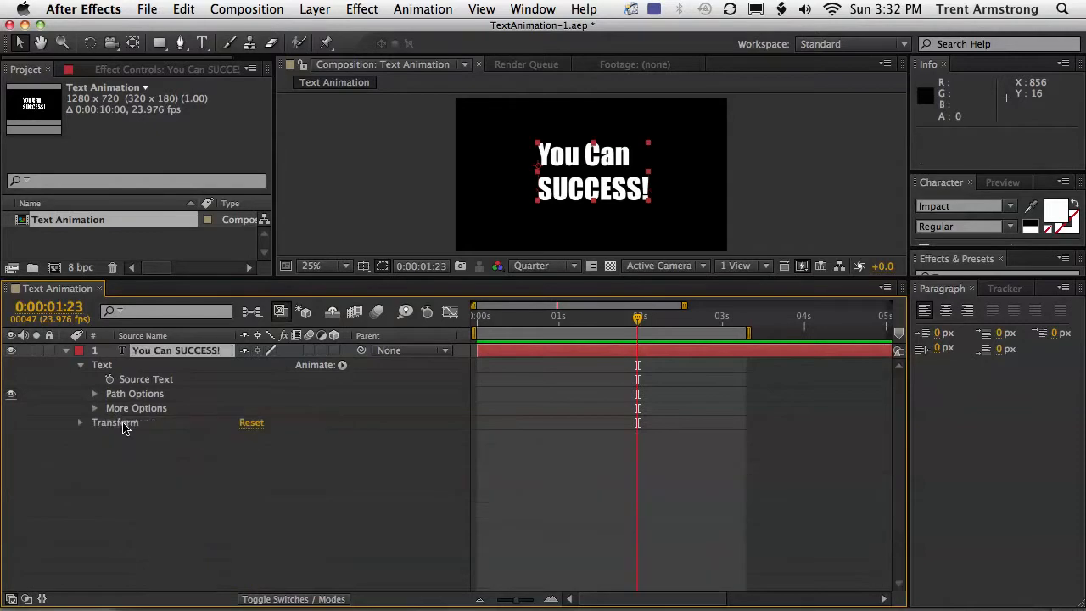
left_click(67, 353)
left_click(180, 433)
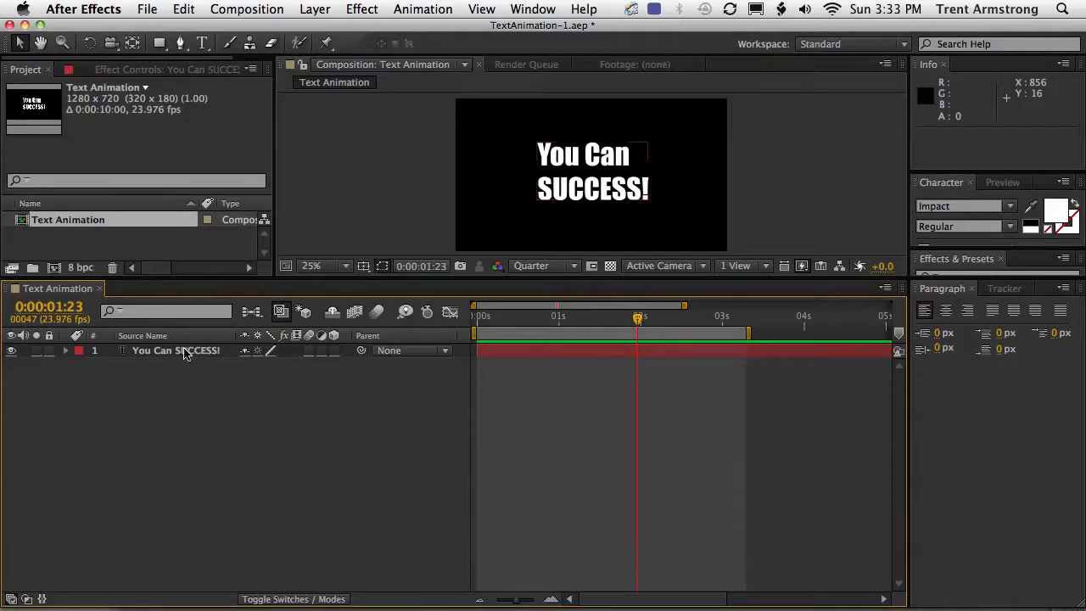
Expand the "You Can SUCCESS!" text layer and add a Position text animator to it
left_click(170, 351)
left_click(67, 351)
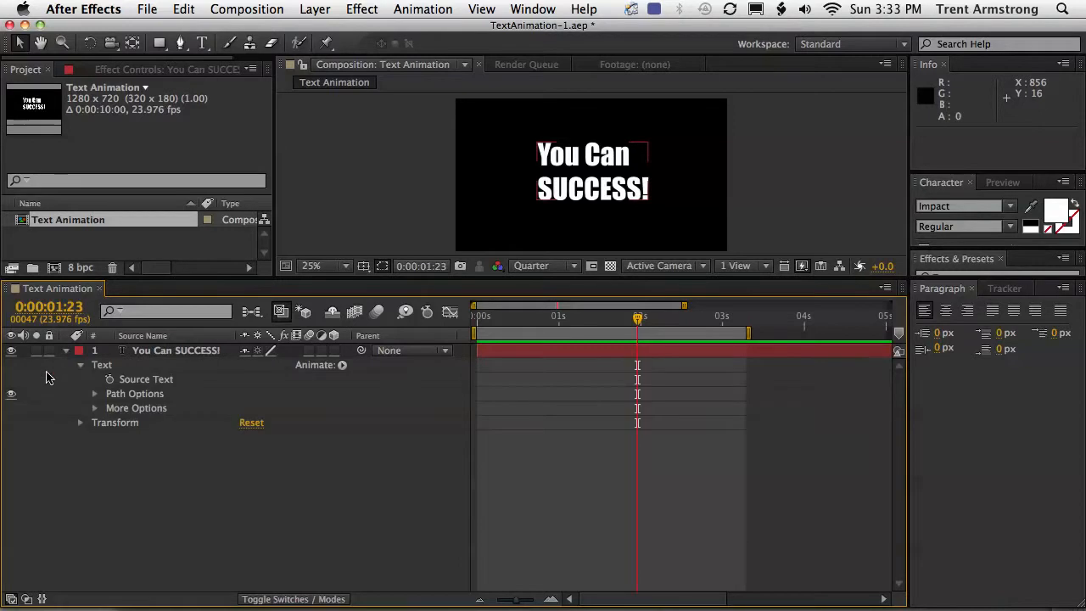
left_click(342, 366)
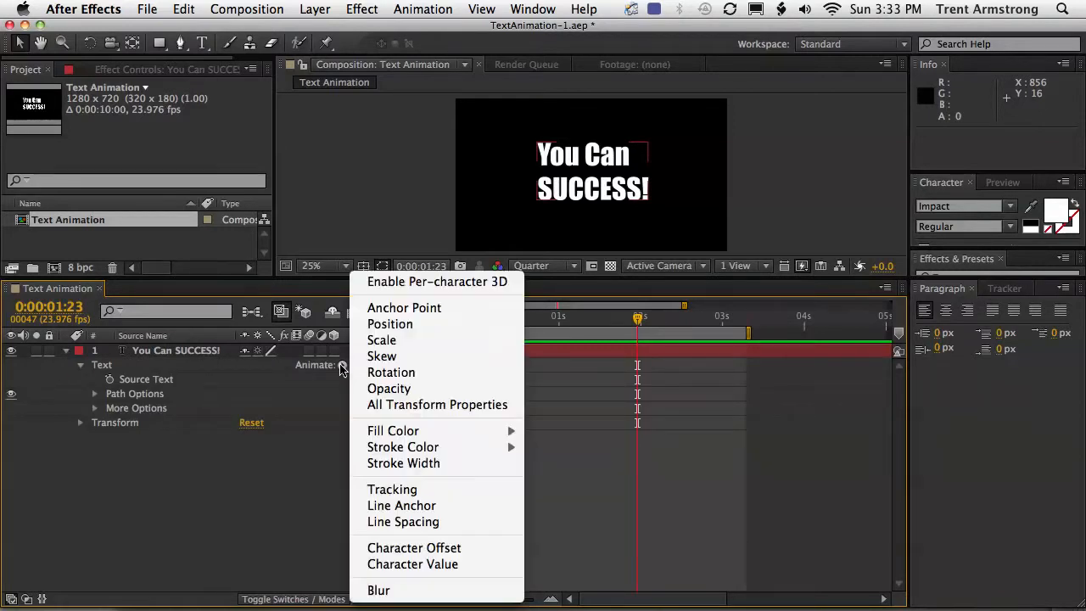
left_click(211, 353)
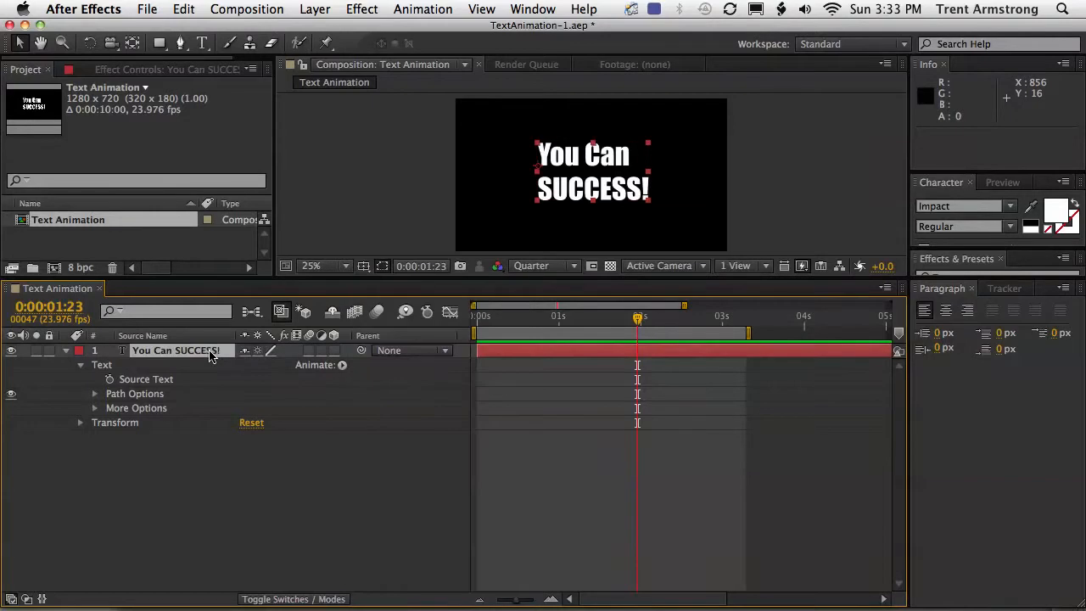
left_click(342, 366)
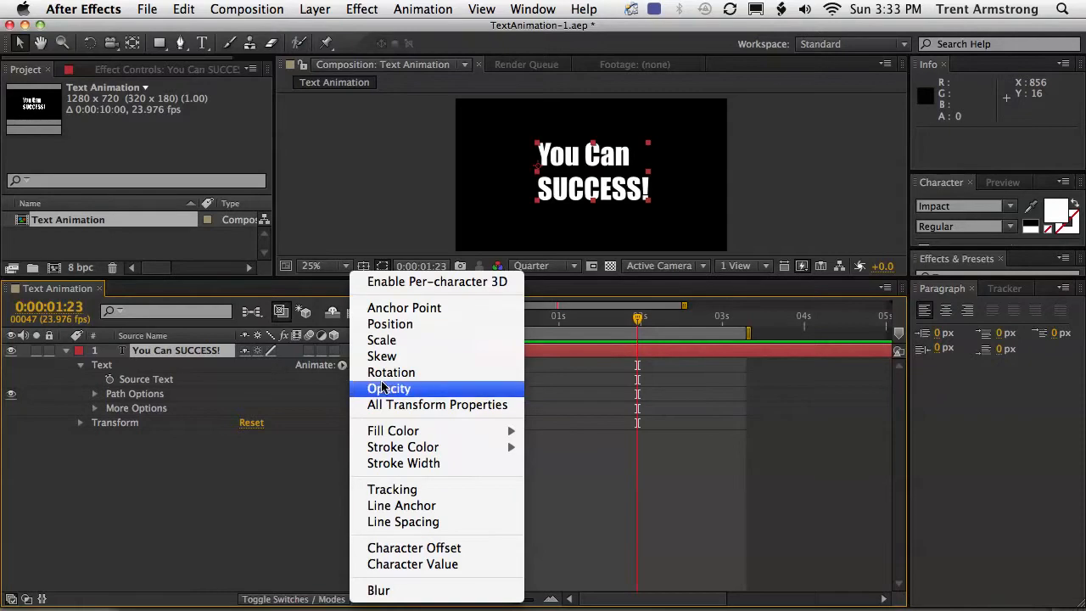
left_click(453, 326)
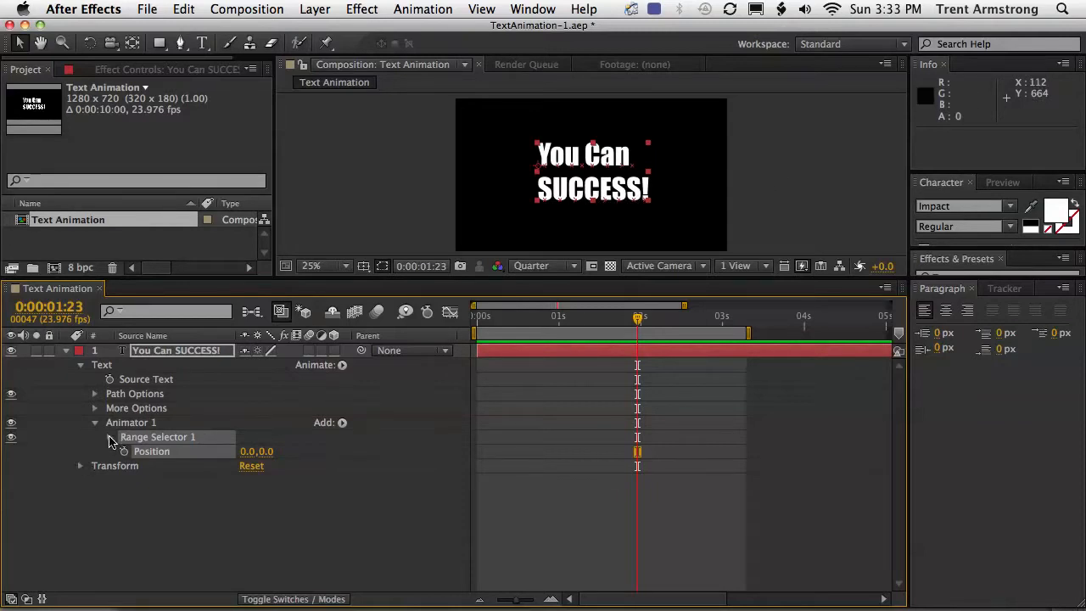
Expand Range Selector 1 with its Advanced settings and set its Offset to -100%
left_click(109, 437)
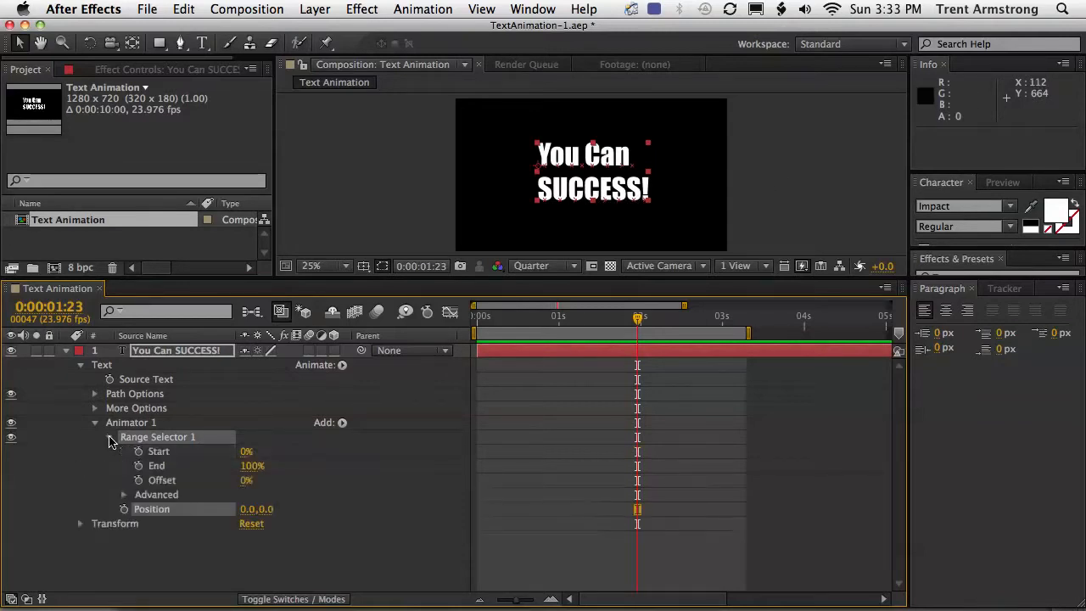
left_click(124, 495)
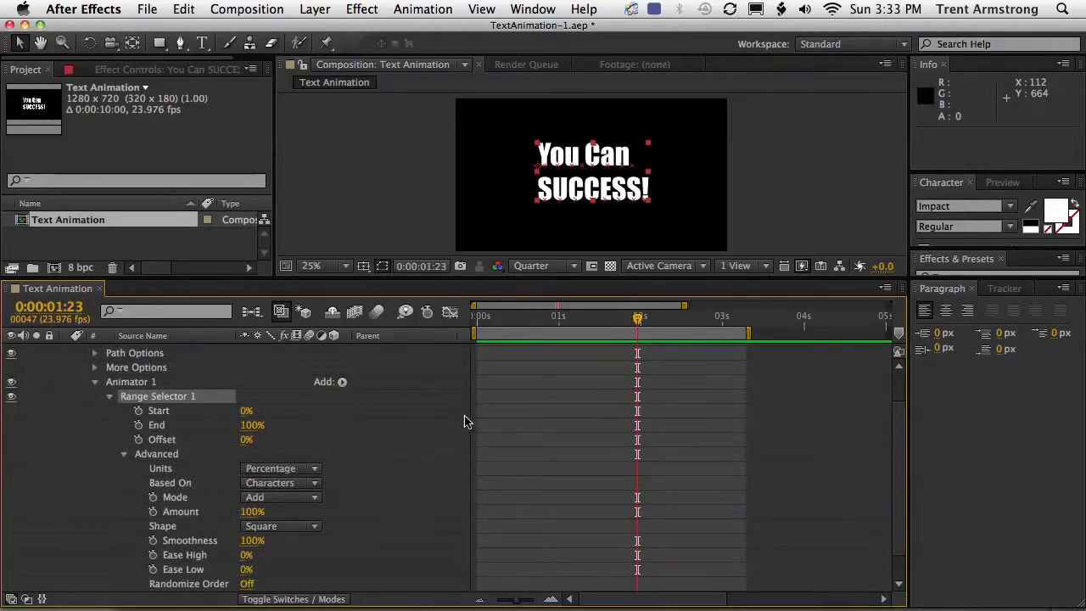
scroll(465, 421, "down", 1)
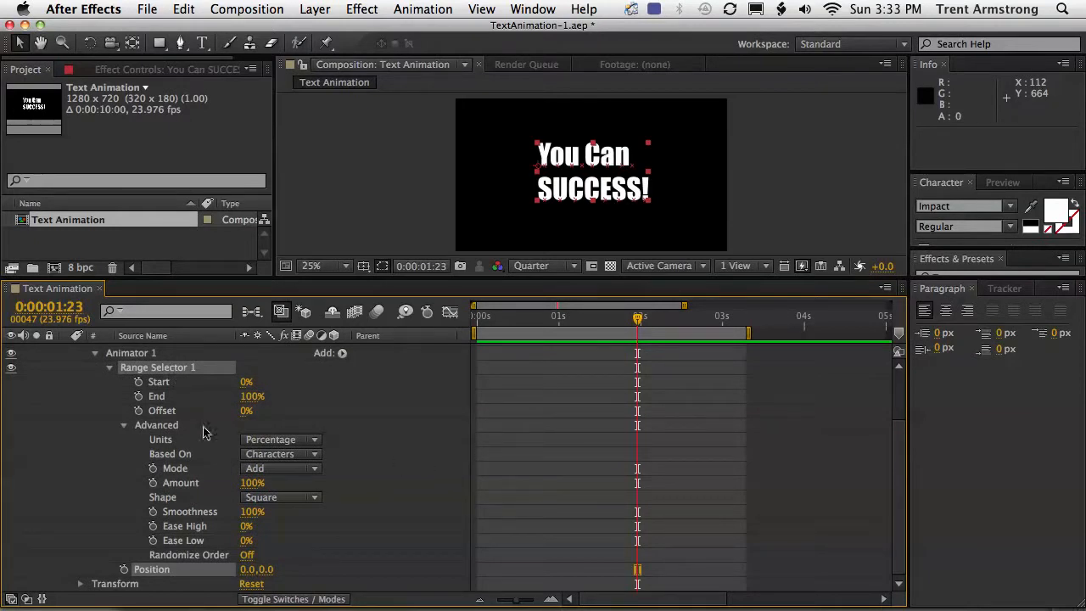
left_click_drag(246, 412, 119, 411)
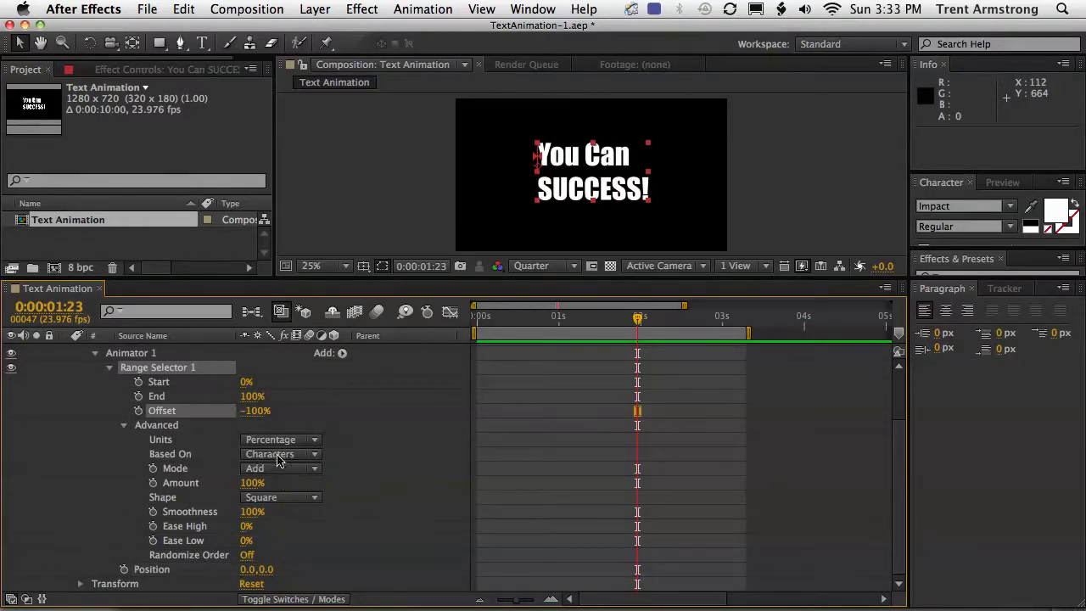
Base the range selector on Words and set its Shape to Ramp Up
left_click(278, 454)
left_click(275, 503)
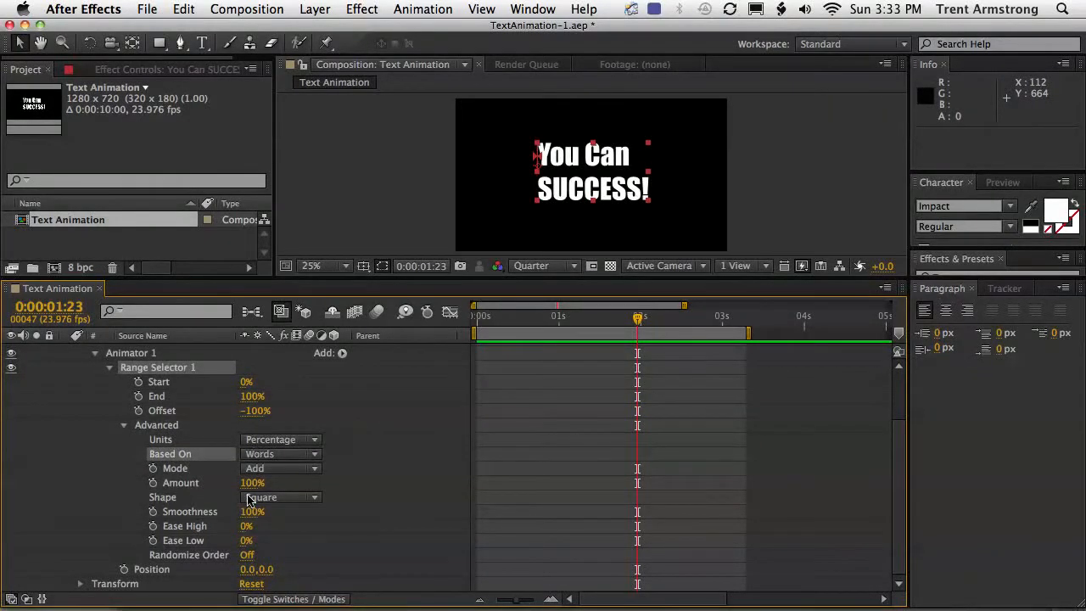
left_click(278, 499)
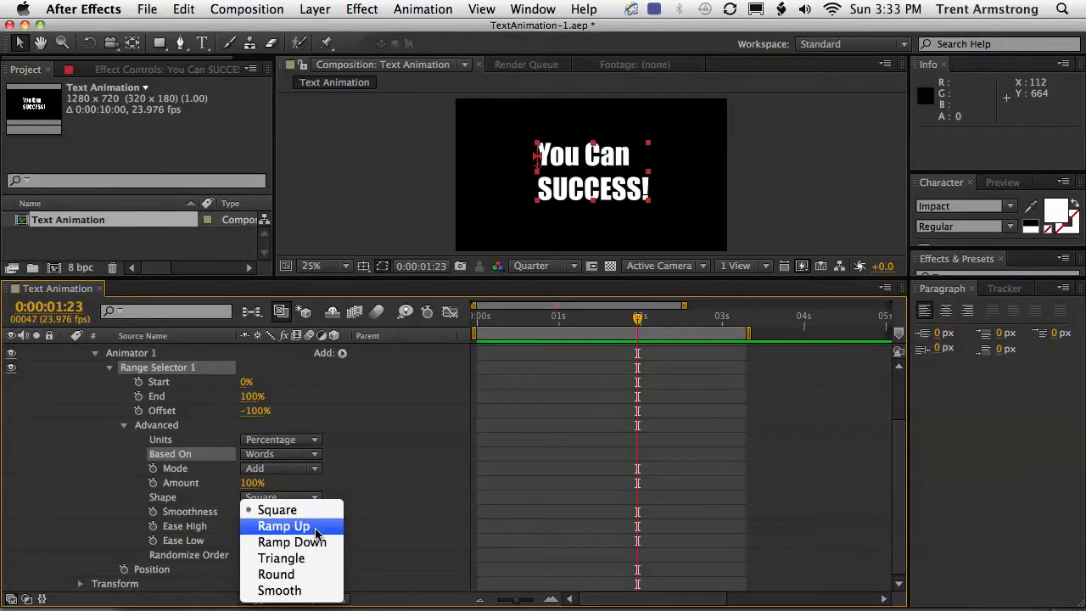
left_click(297, 520)
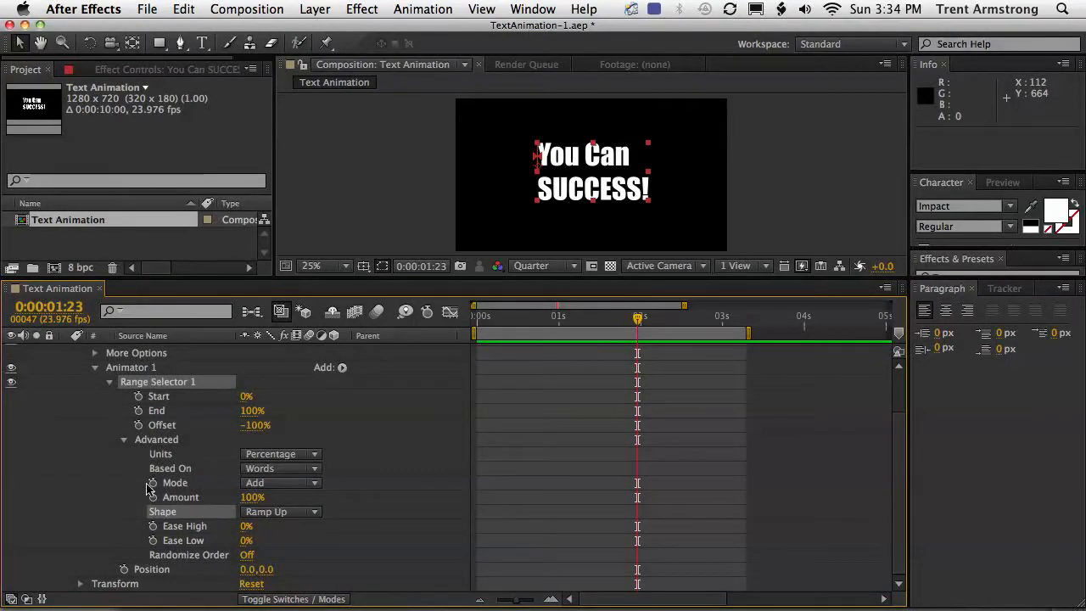
Move the current time to 0:00:00:00 and set the range selector's Ease Low to 100%
left_click(194, 430)
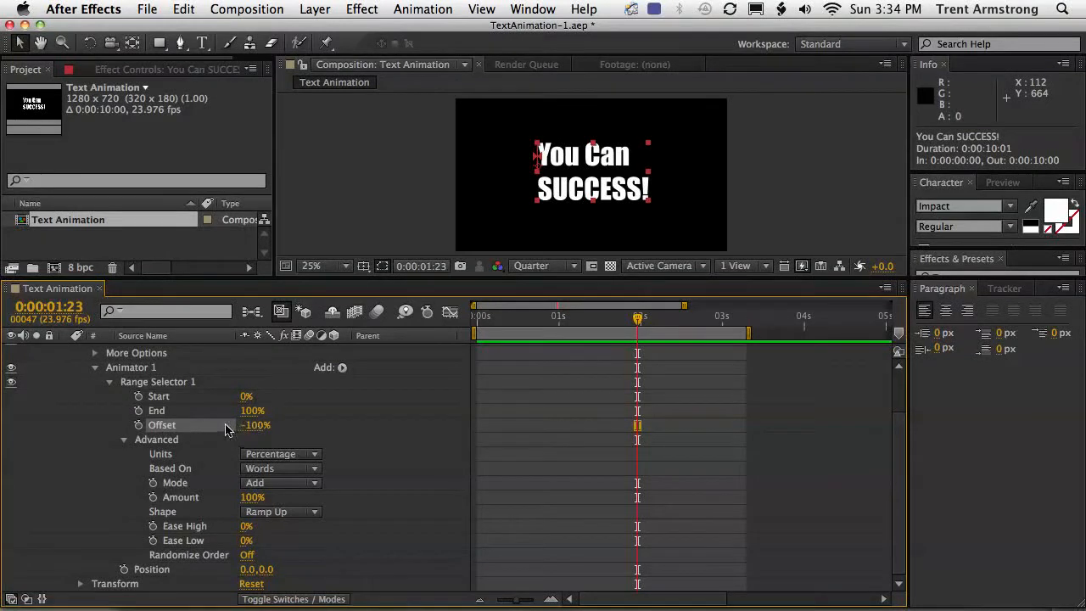
left_click_drag(595, 318, 475, 327)
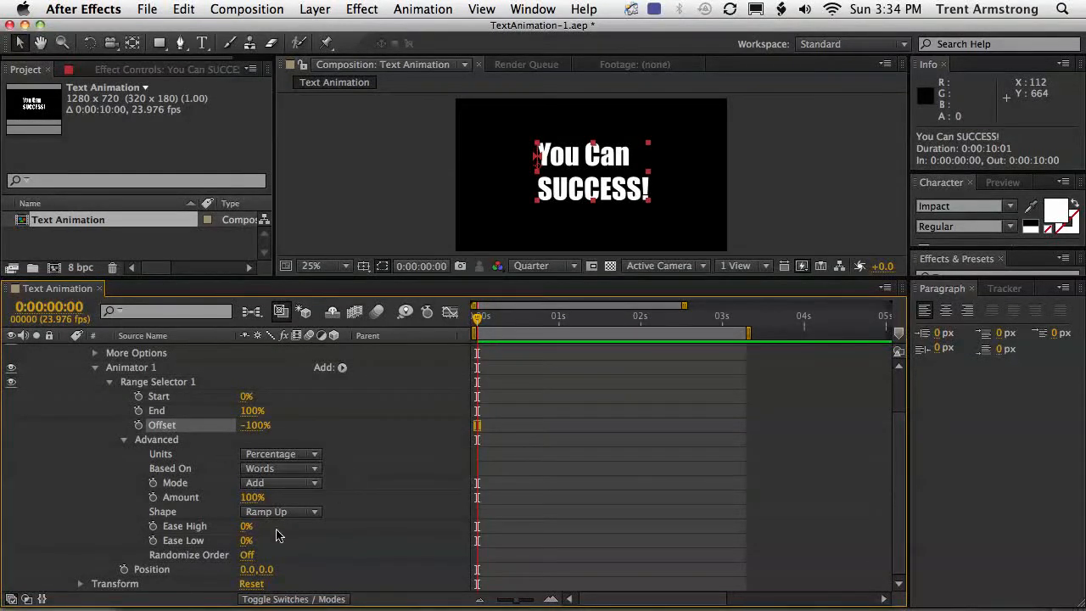
left_click(161, 569)
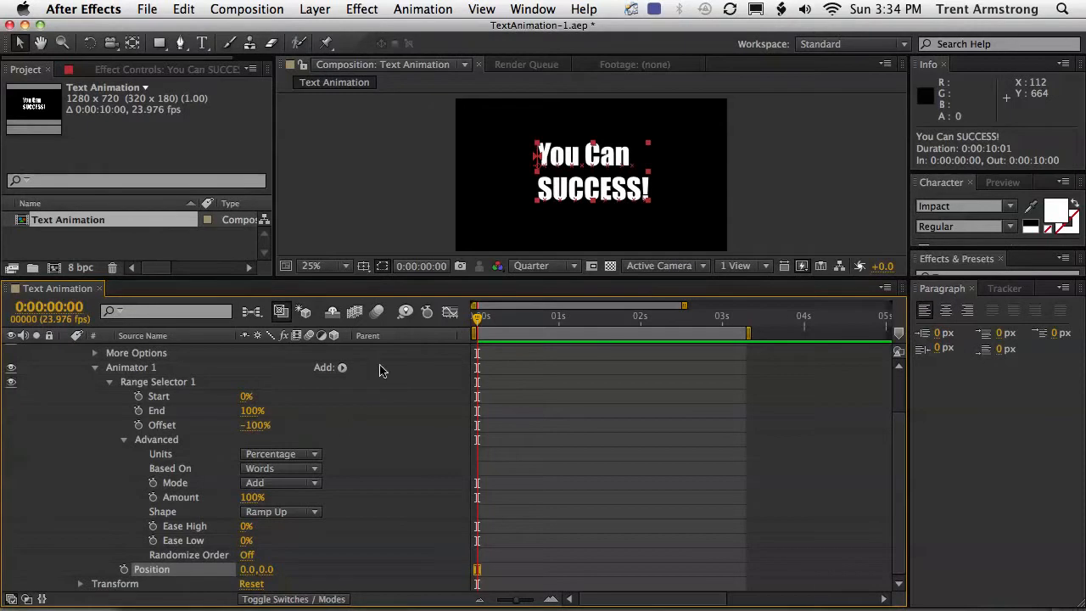
mouse_move(487, 324)
left_mouse_down()
mouse_move(558, 319)
mouse_move(471, 323)
left_mouse_up()
left_click(173, 545)
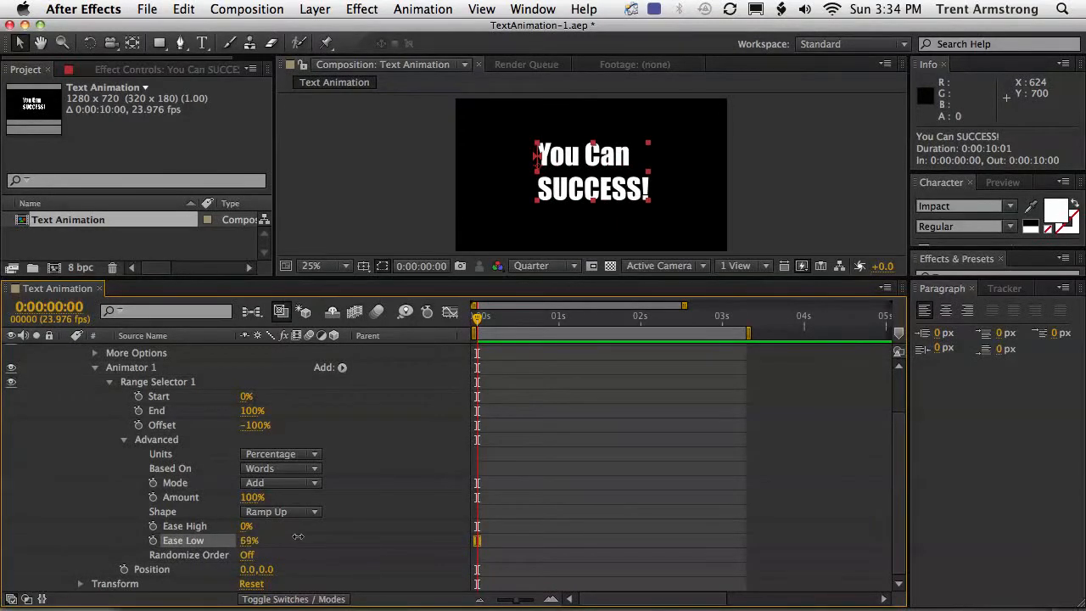
left_click_drag(308, 539, 324, 536)
Move the words off the frame's right side by setting the animator's Position to 916.0, 0.0
left_click(174, 569)
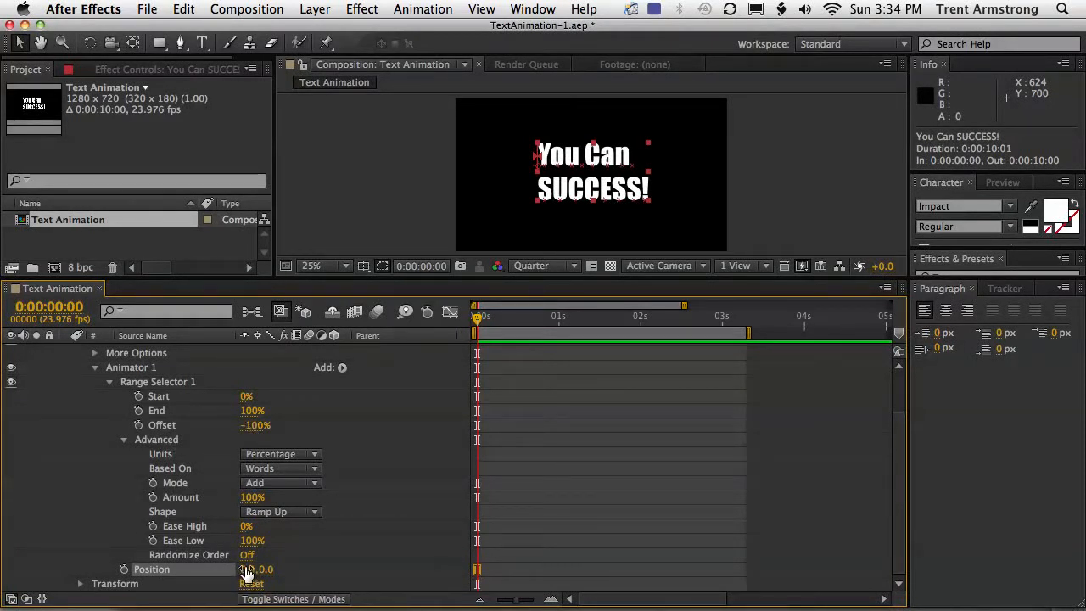
left_click_drag(245, 569, 405, 581)
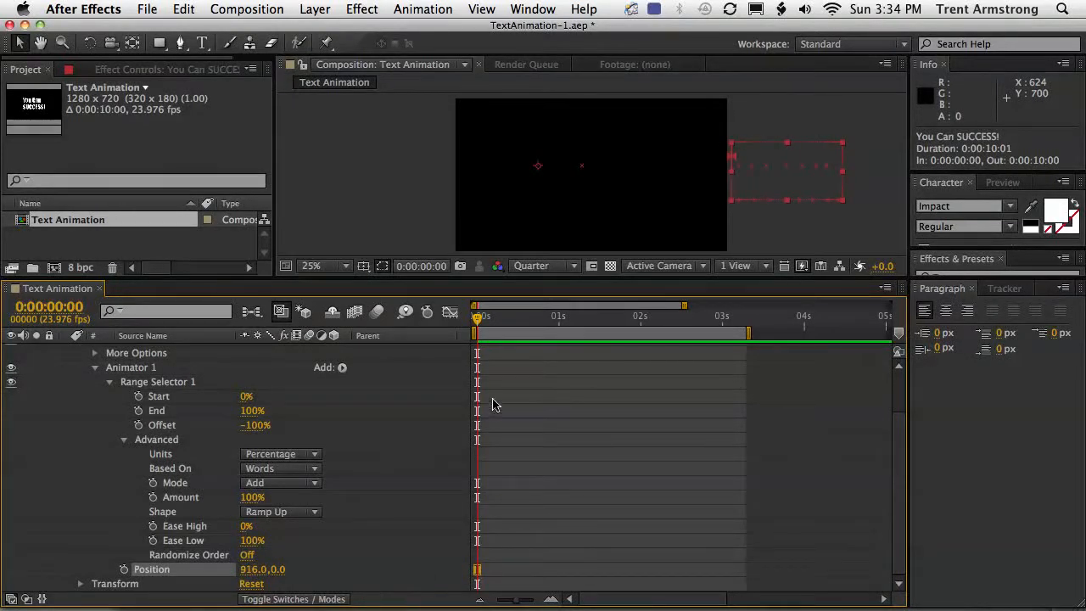
Keyframe the range selector's Offset at -100% at the start and at 100% at 0:00:02:00
left_click(139, 425)
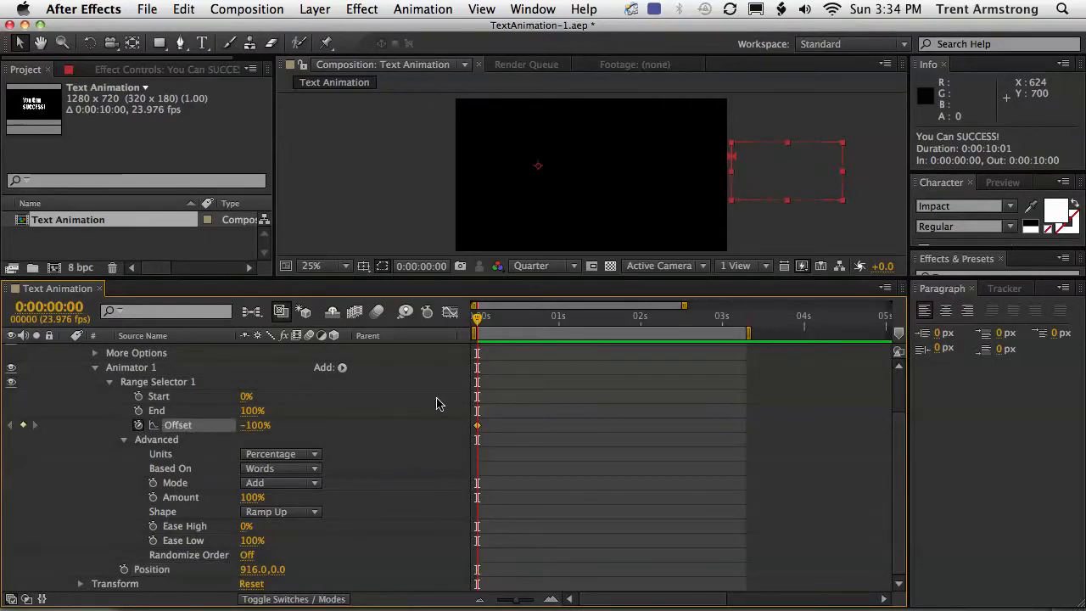
left_click_drag(479, 317, 644, 318)
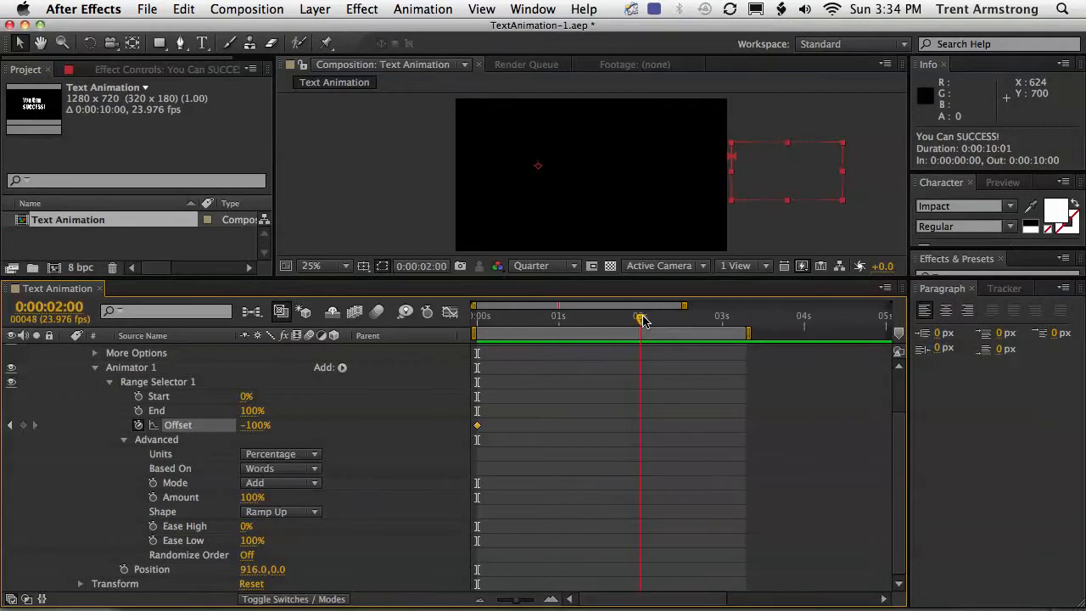
left_click(251, 426)
type("0")
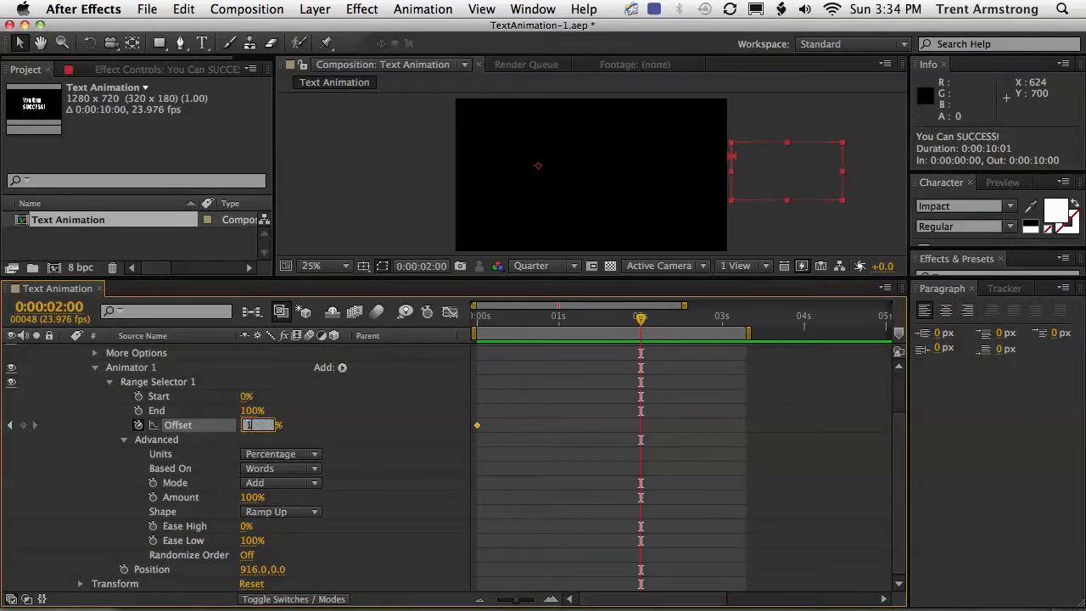
key("Return")
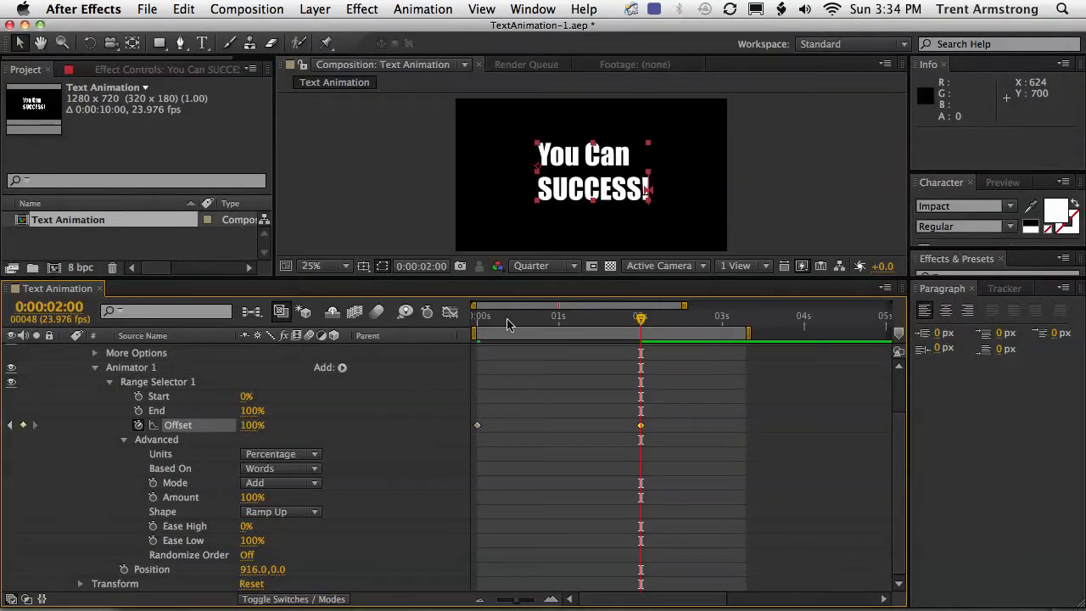
Preview the word-by-word slide-in animation from the start of the composition
key("Home")
key("space")
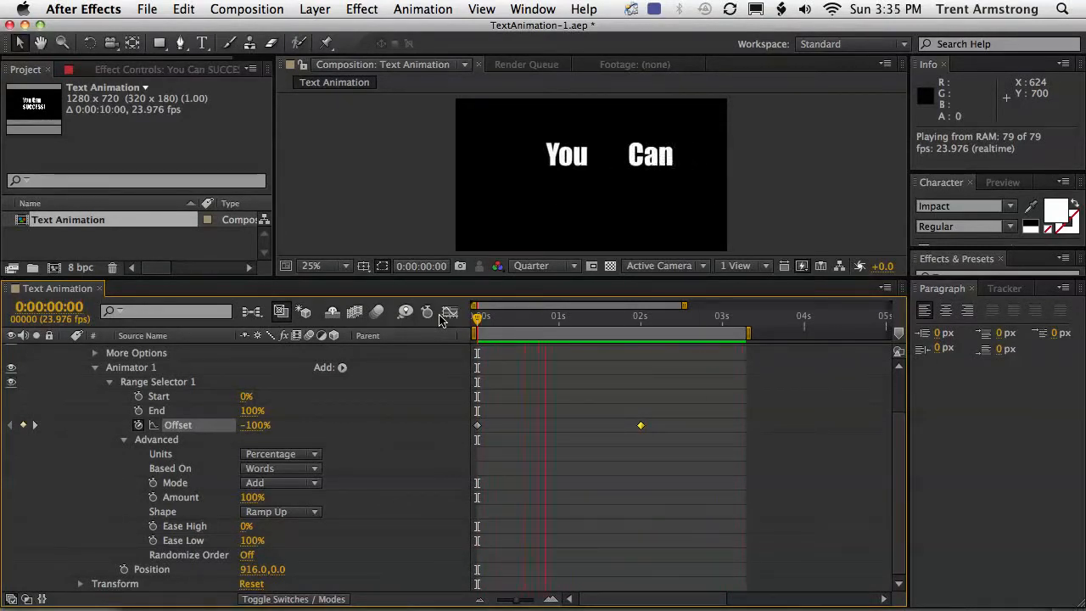
key("space")
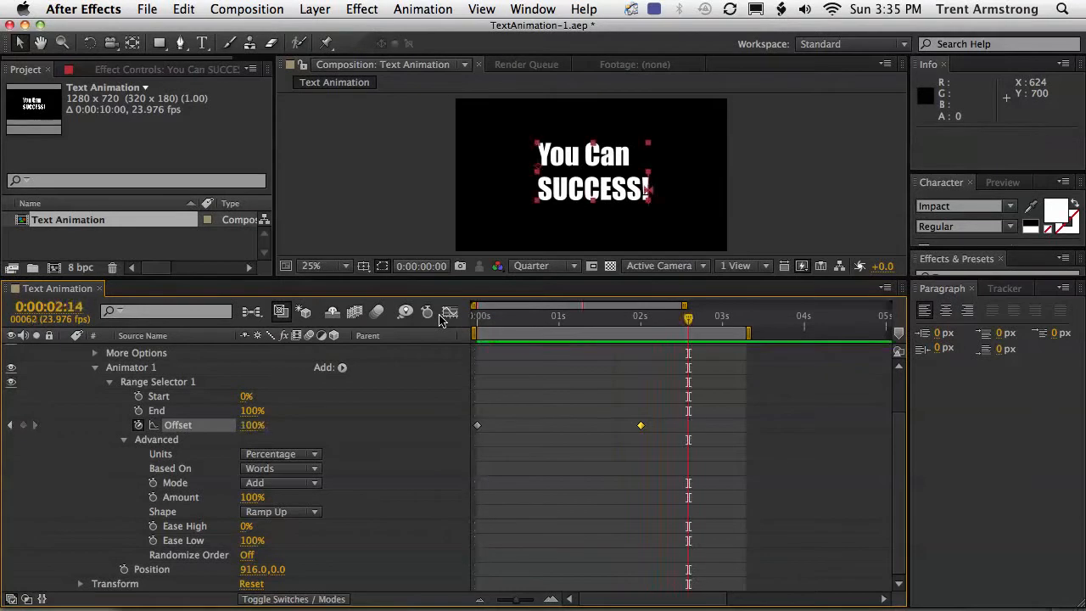
Back at 0:00:00:00, set the animator's Position to 0.0, 515.0 and preview the words rising from below
left_click_drag(609, 320, 448, 367)
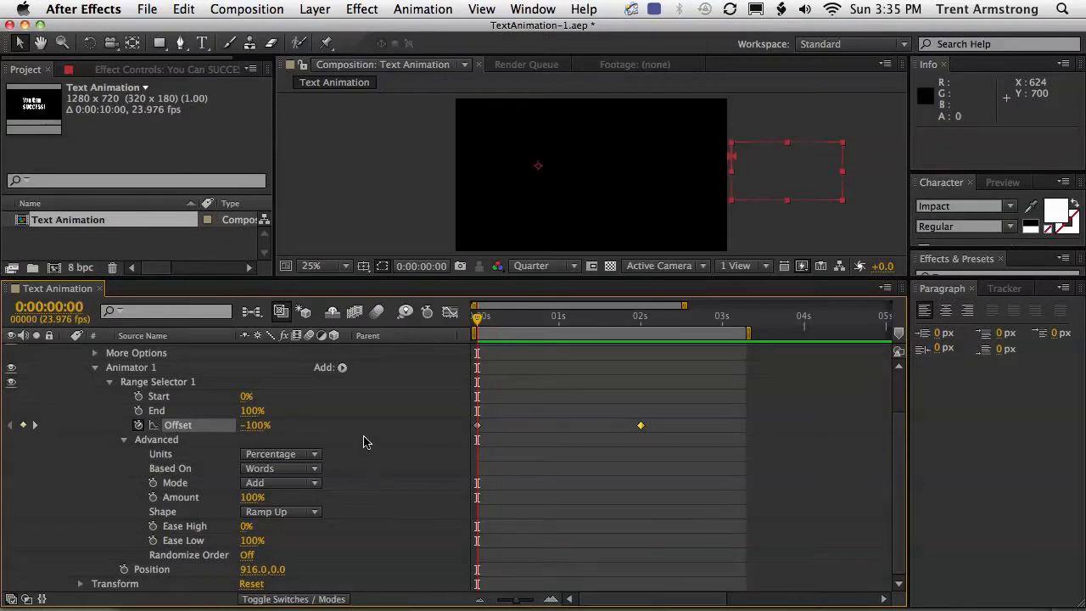
left_click(255, 569)
type("0")
key("Return")
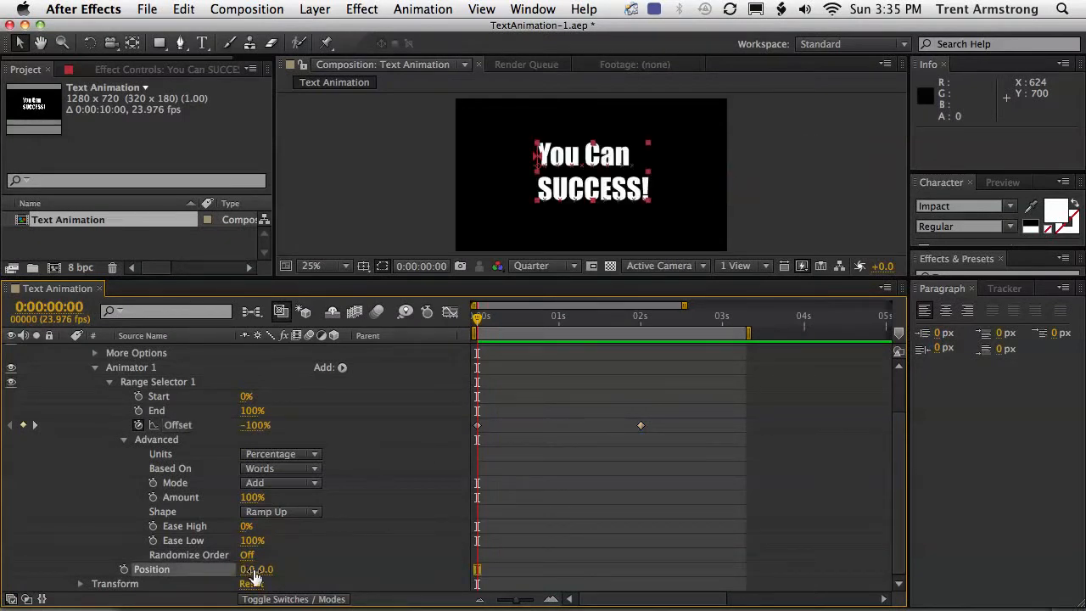
left_click_drag(267, 569, 766, 513)
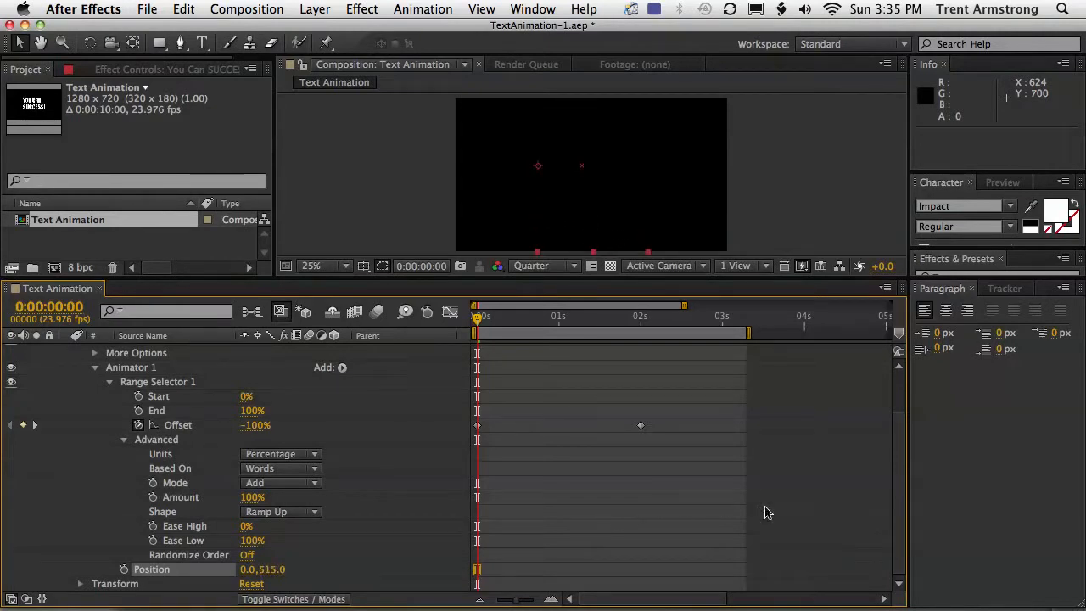
key("KP_0")
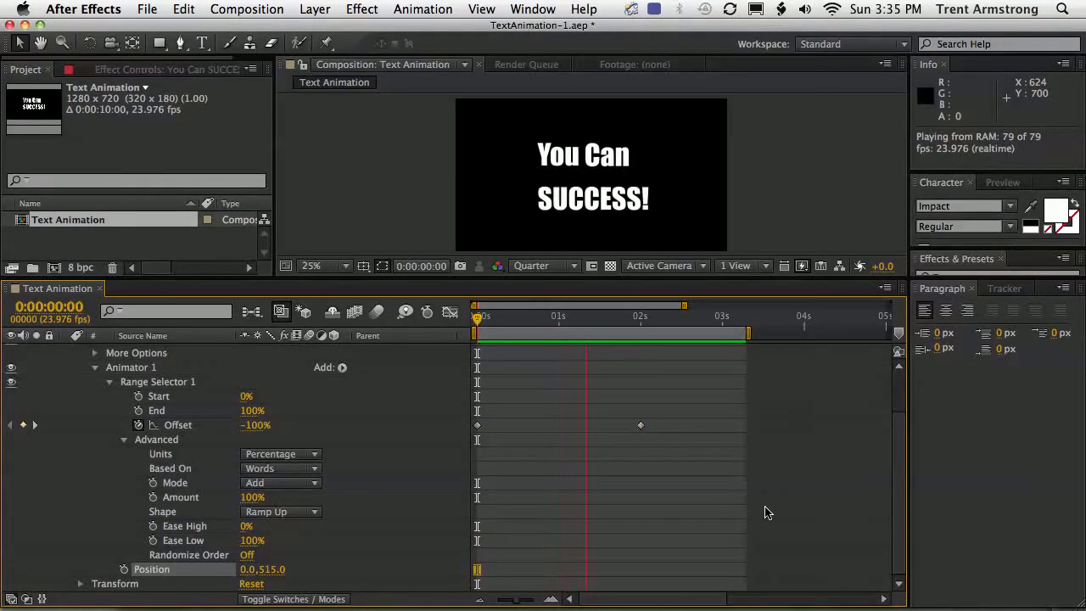
key("space")
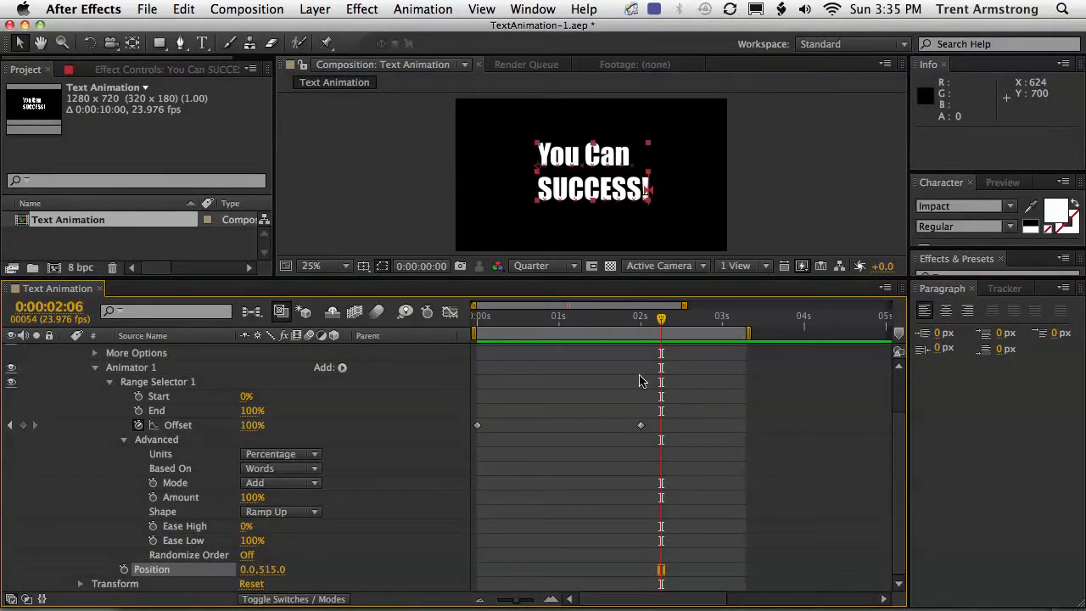
Return to the start of the composition and set the animator's Position to 0.0, 202.0
left_click_drag(550, 325, 470, 340)
left_click_drag(273, 569, 30, 561)
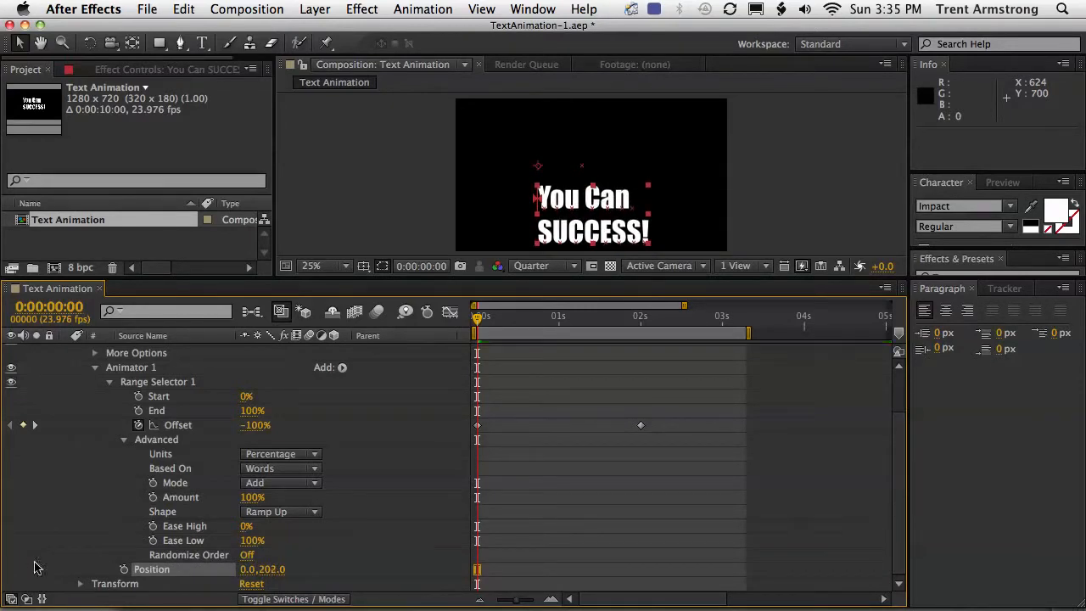
Add an Opacity property to Animator 1 and set it to 0%
left_click(342, 367)
mouse_move(431, 370)
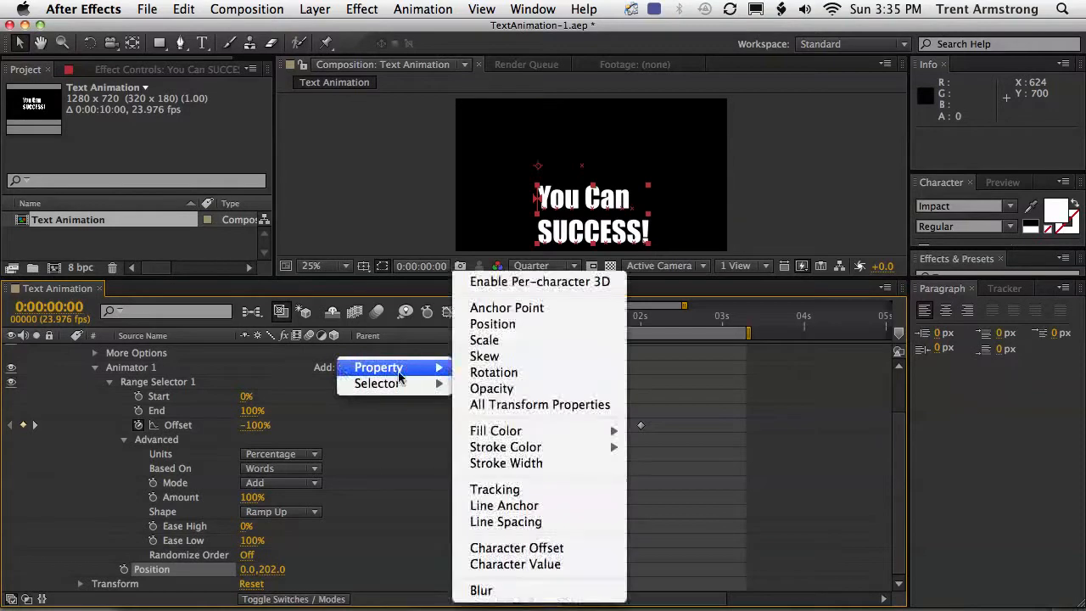
left_click(492, 388)
left_click(251, 583)
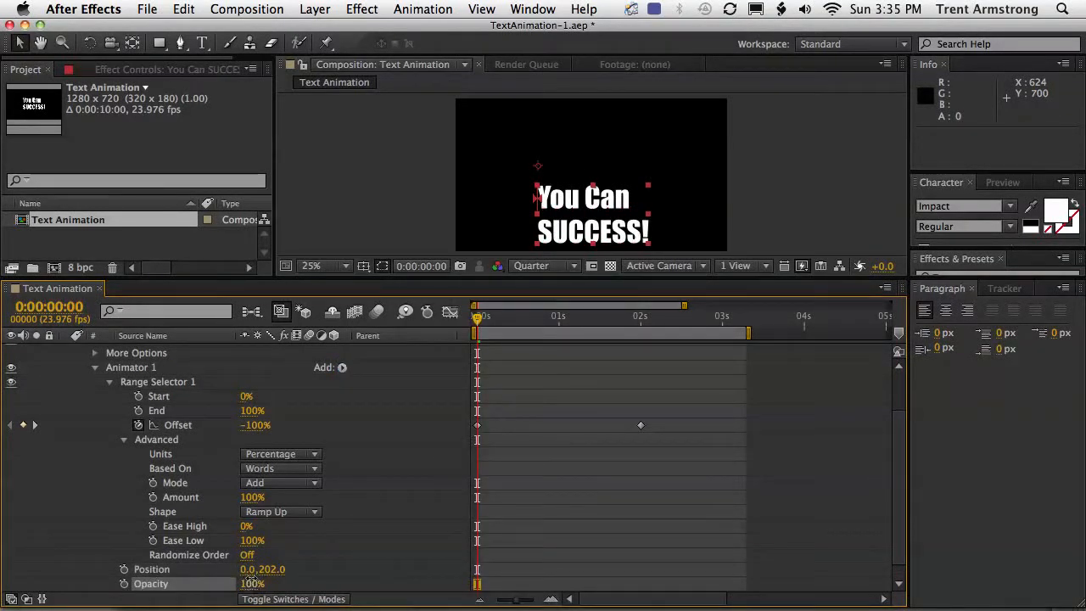
type("0")
key("Return")
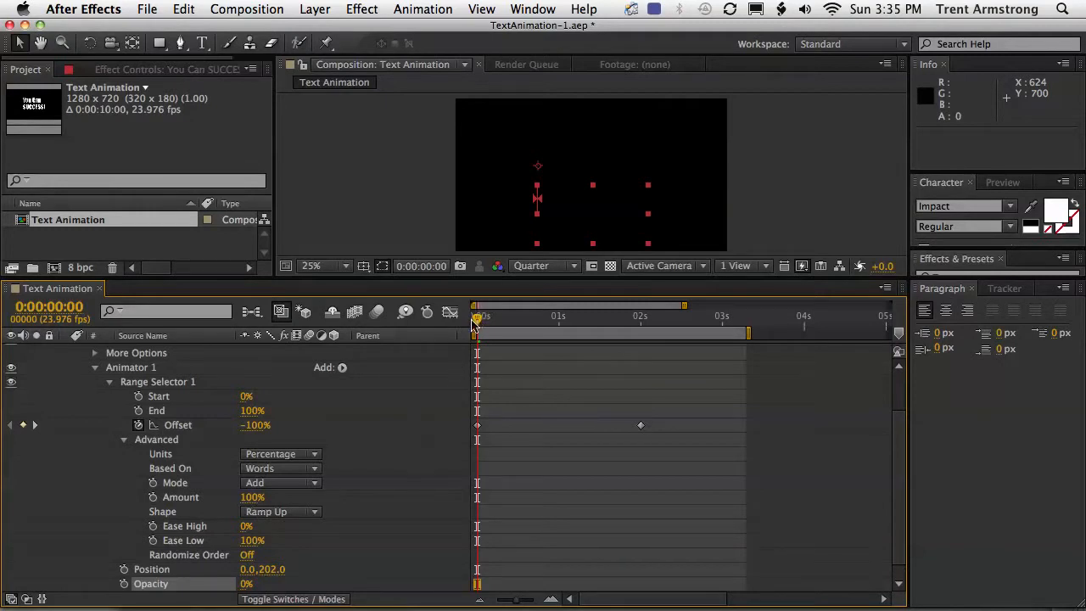
Preview the words fading in as they rise from below
key("KP_0")
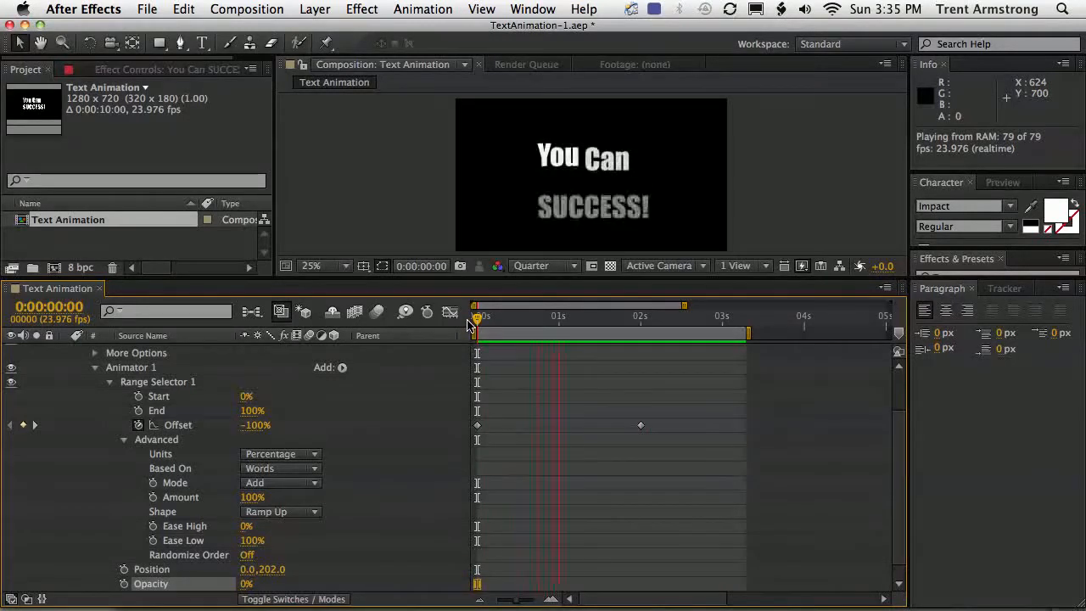
key("space")
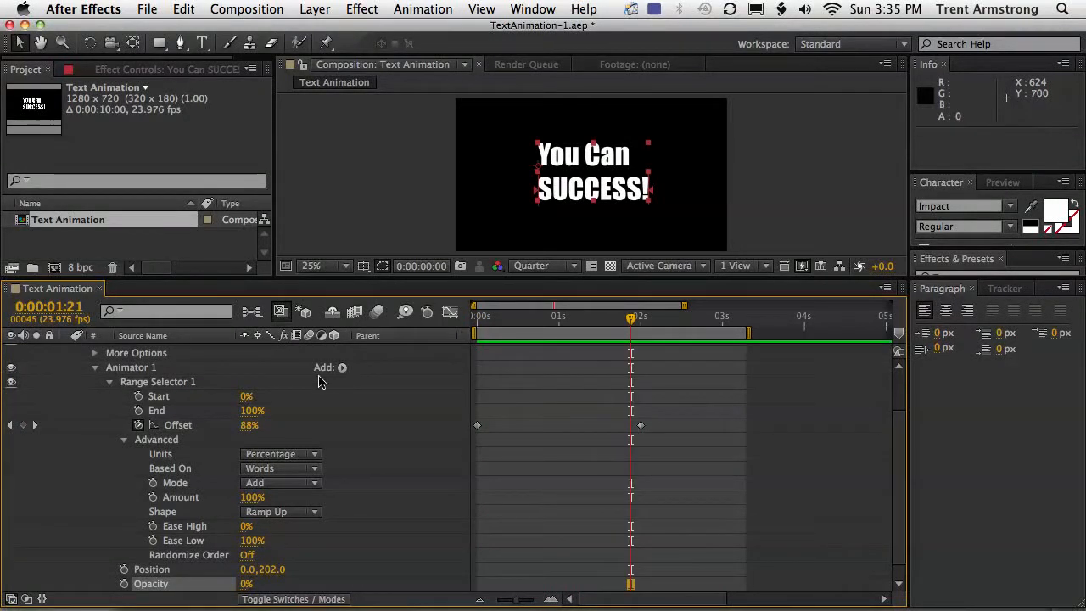
Delete Animator 1 from the text layer and add a new Position animator at 0:00:00:00
left_click(136, 422)
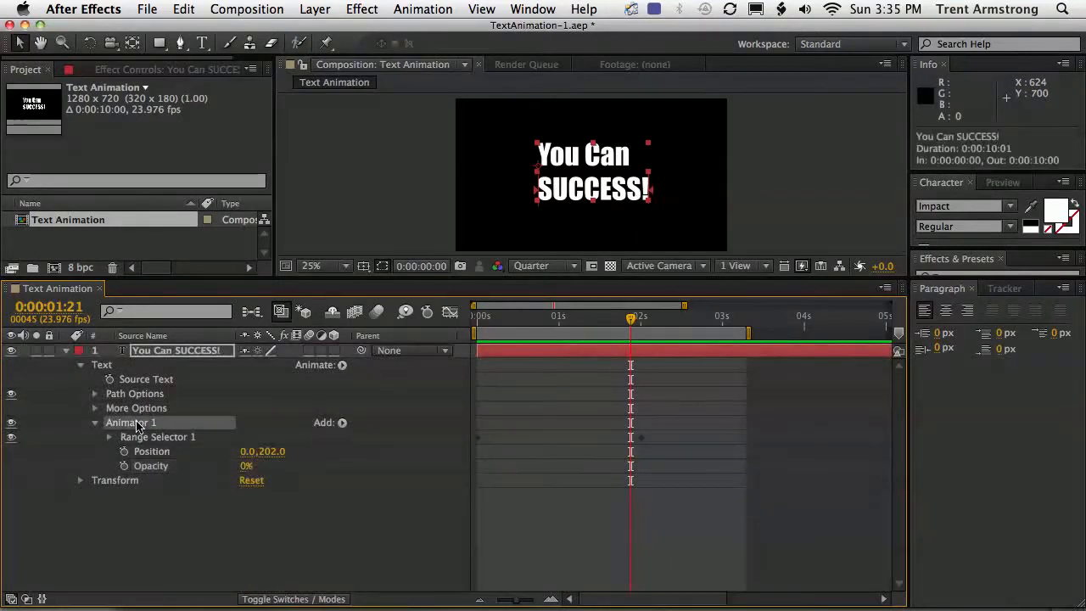
key("Delete")
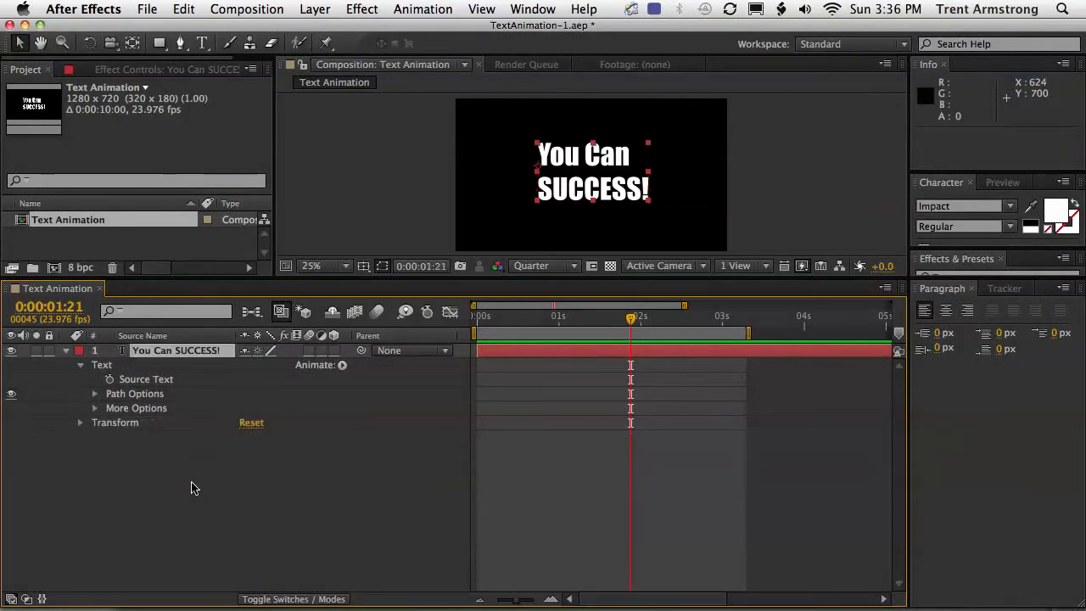
left_click_drag(576, 315, 474, 315)
left_click(340, 364)
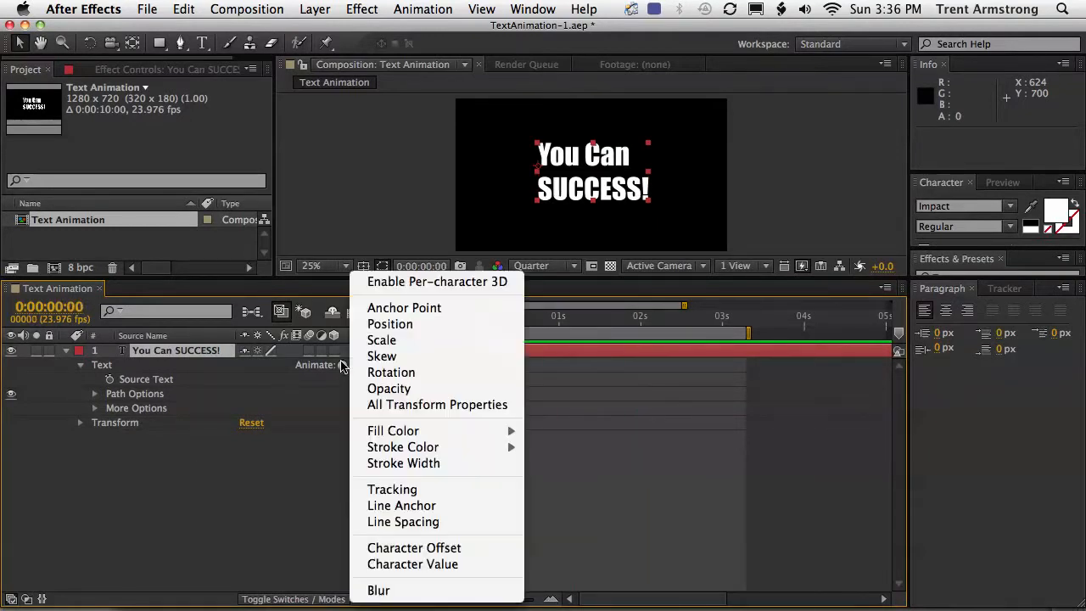
left_click(413, 331)
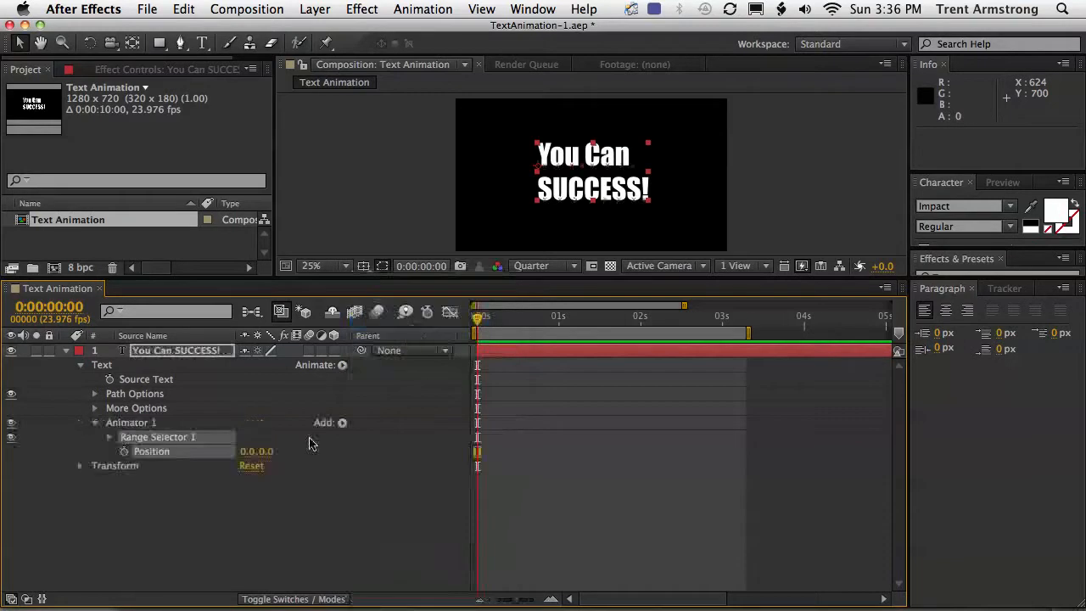
Expand the new animator's Range Selector 1 with its Advanced options and set Offset to -100%
left_click(109, 439)
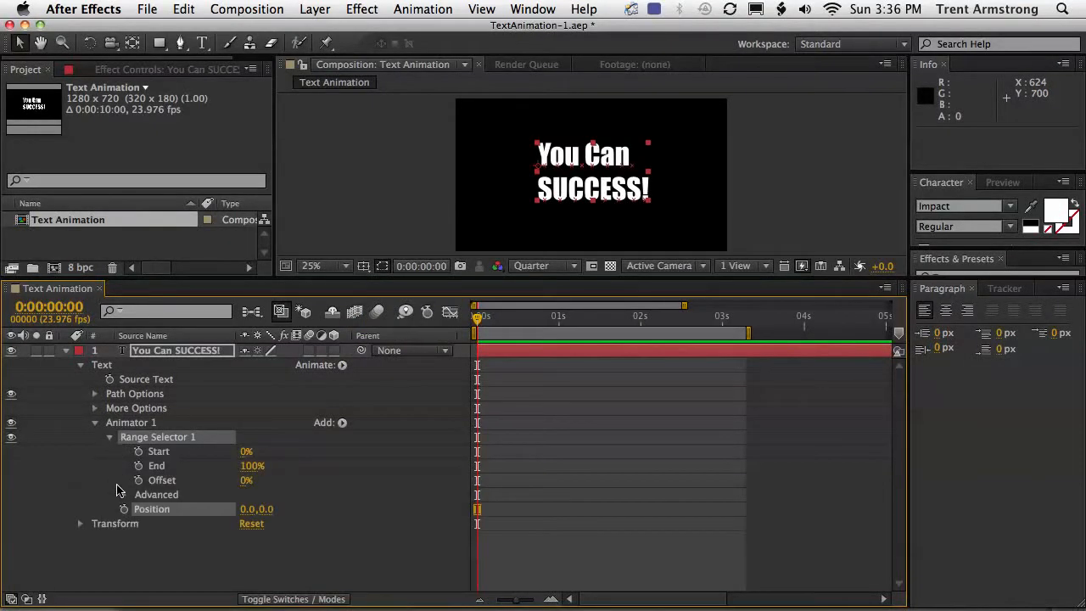
left_click(123, 495)
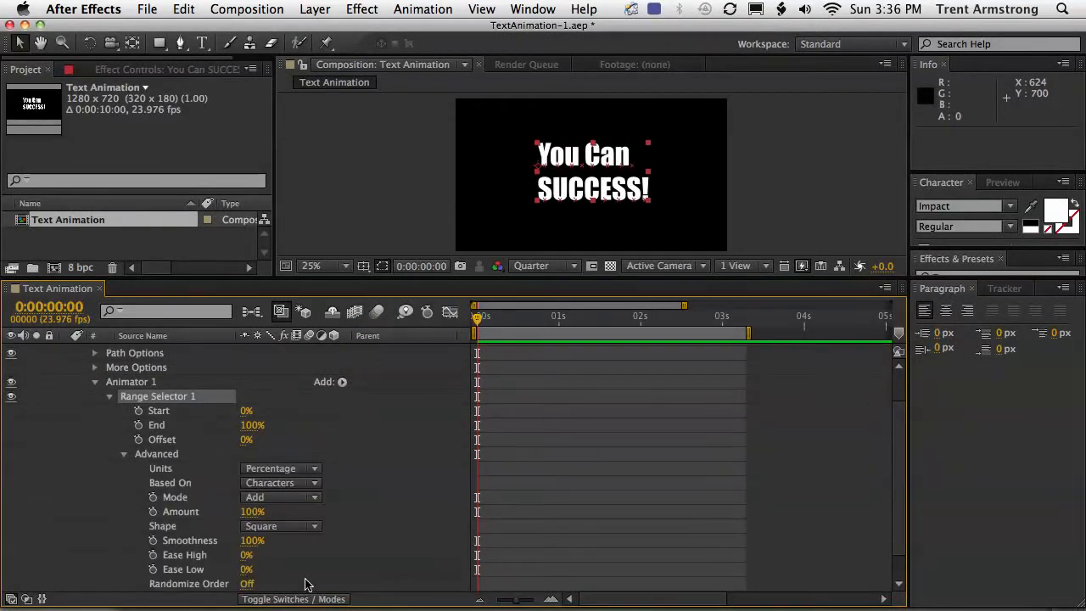
left_click(245, 440)
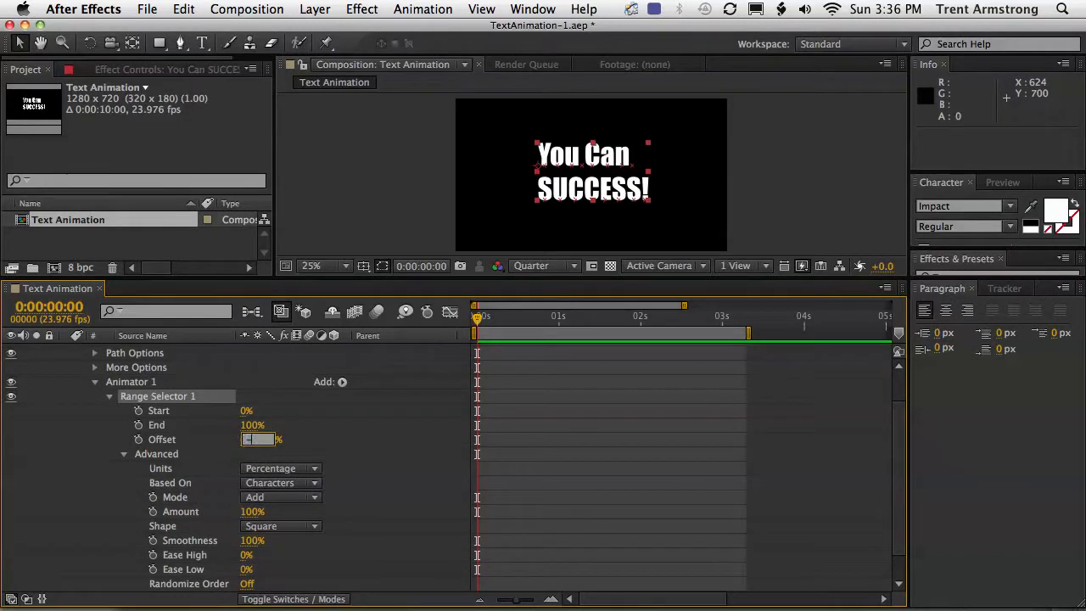
key("Return")
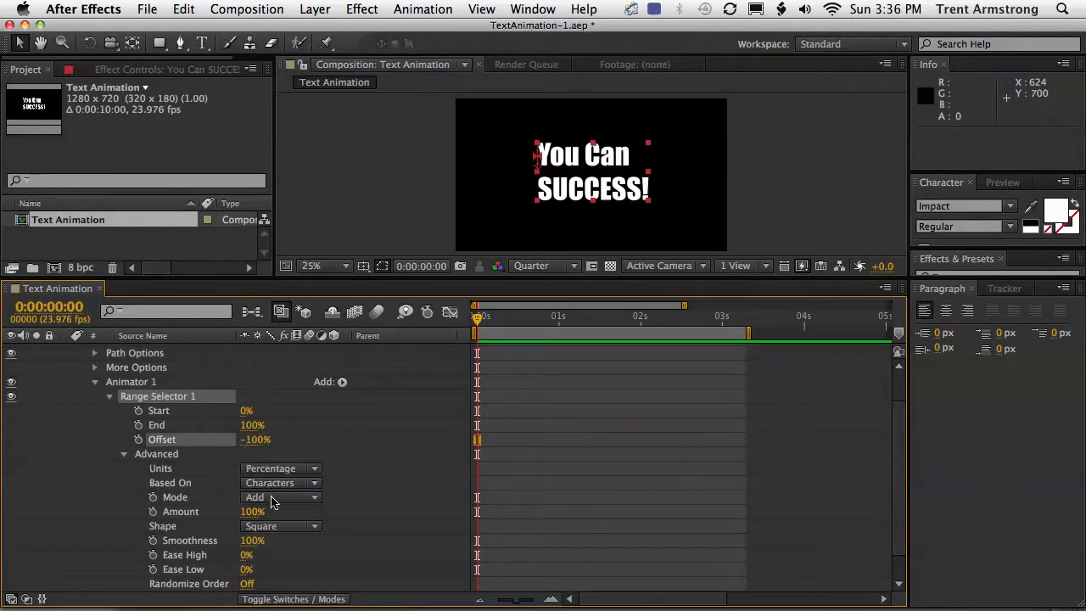
Base Range Selector 1 on Lines, with a Ramp Up shape and Ease Low at 100%
left_click(278, 485)
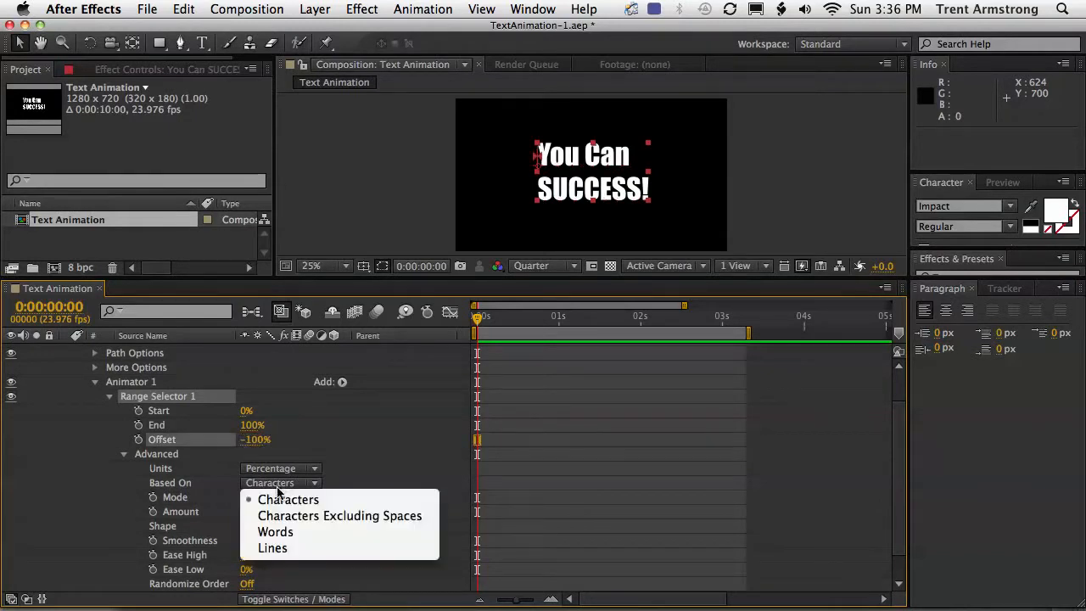
left_click(282, 550)
left_click(280, 528)
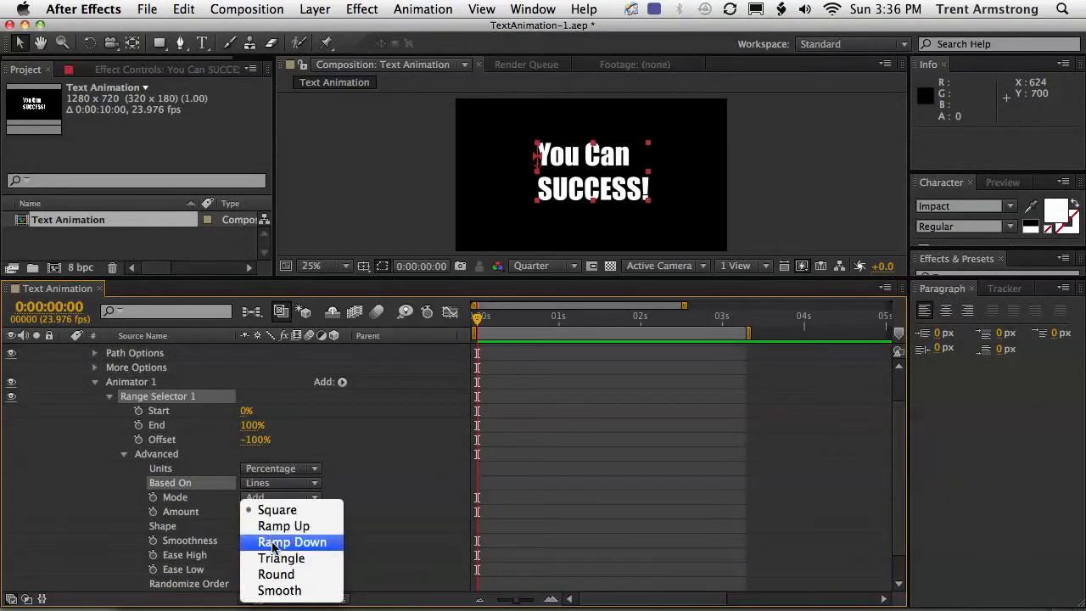
left_click(283, 531)
left_click_drag(244, 555, 368, 552)
Set the animator's Position to 920.0, 0.0 and keyframe Offset from -100% at 0:00:00:00 to 100% at 0:00:02:00
left_click_drag(252, 586, 442, 594)
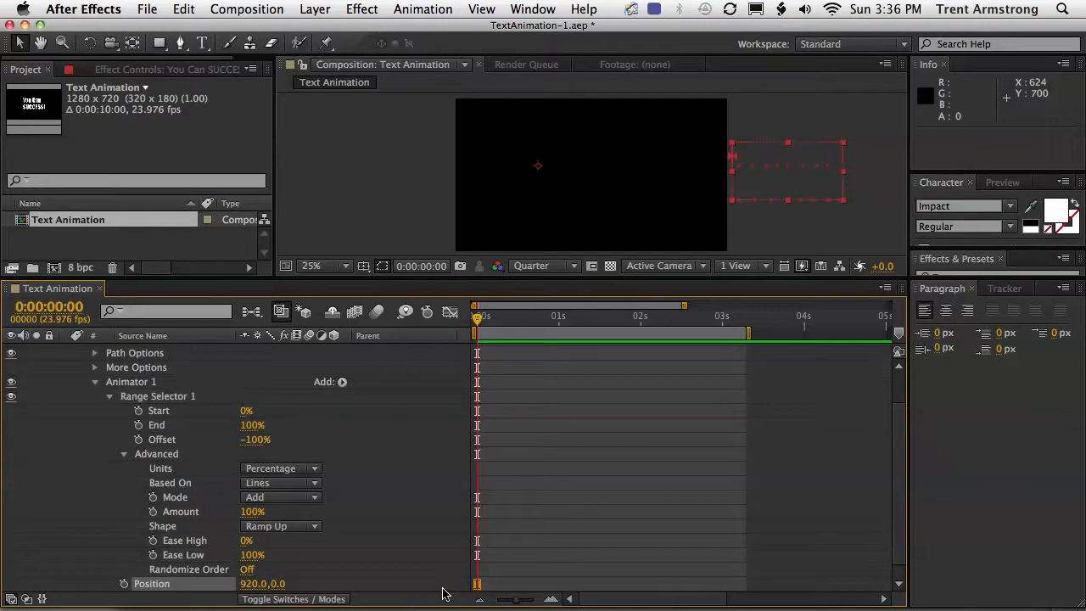
left_click(139, 440)
left_click_drag(522, 320, 640, 331)
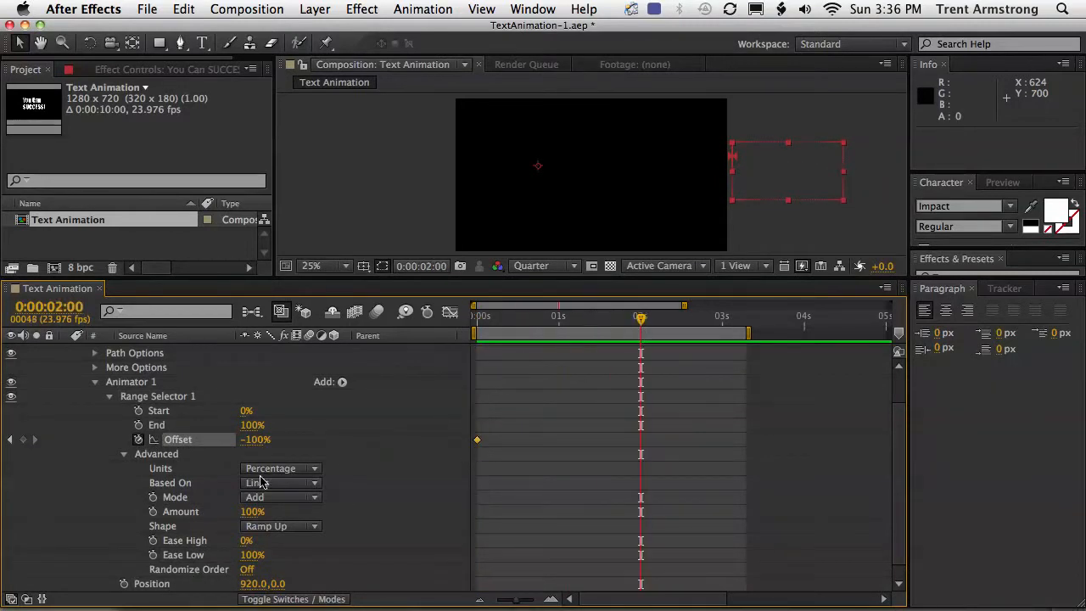
left_click(256, 439)
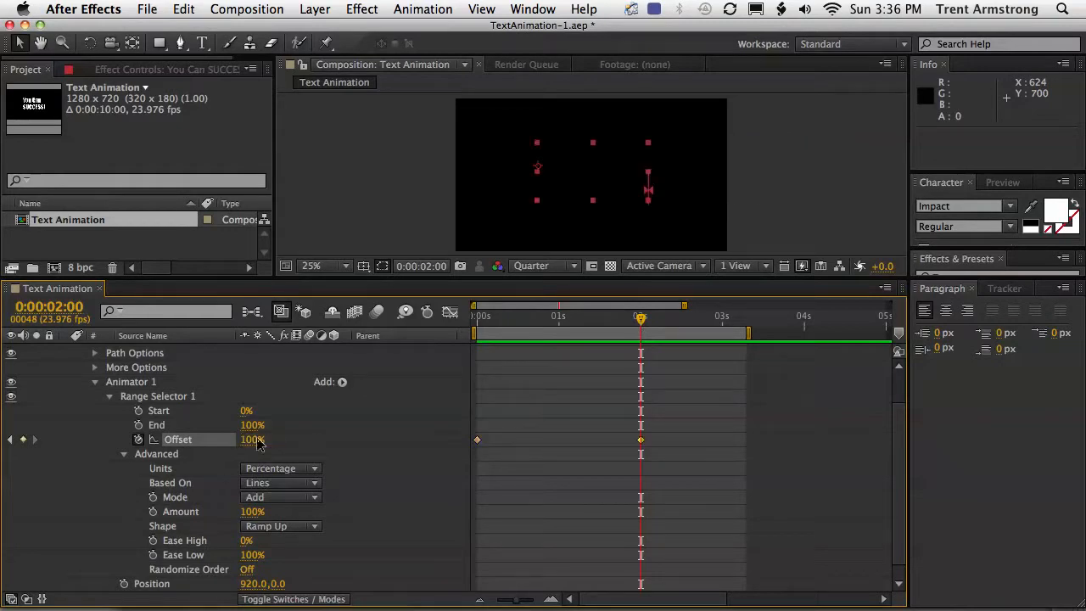
key("Return")
Preview the line-by-line slide-in from the start of the composition
left_click_drag(487, 328, 468, 321)
key("KP_0")
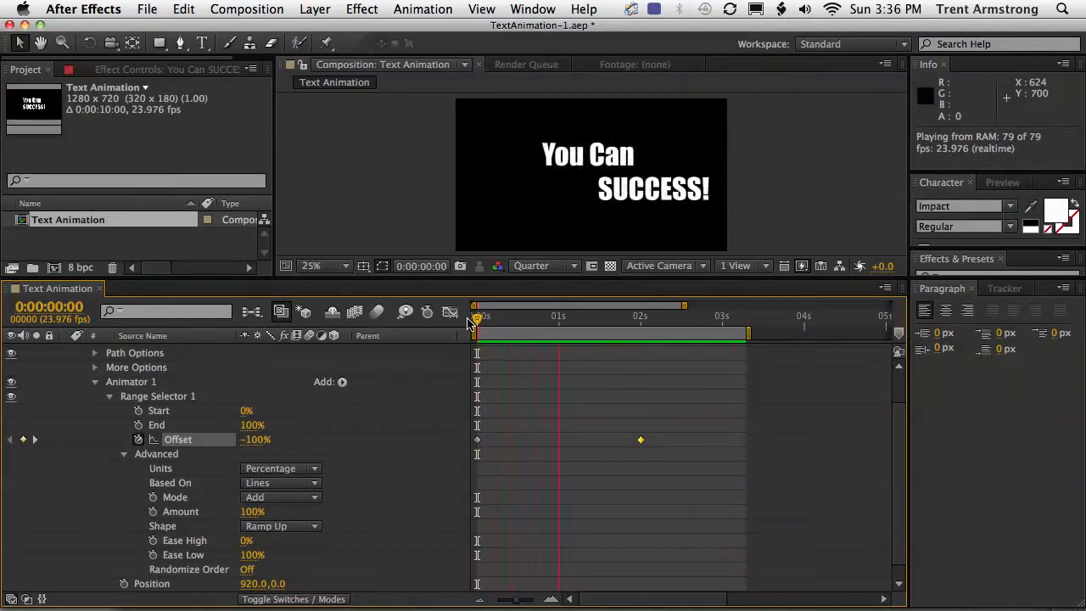
key("space")
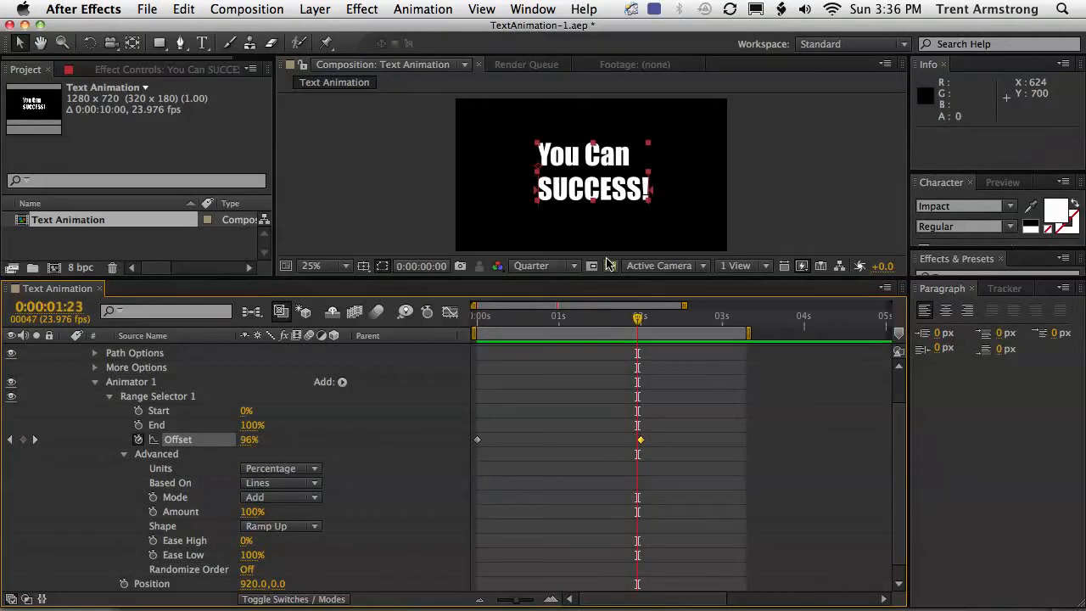
Move the current time to 0:00:02:04 and extend the work area's end to 0:00:04:18
left_click_drag(611, 327, 653, 351)
left_click_drag(748, 334, 872, 333)
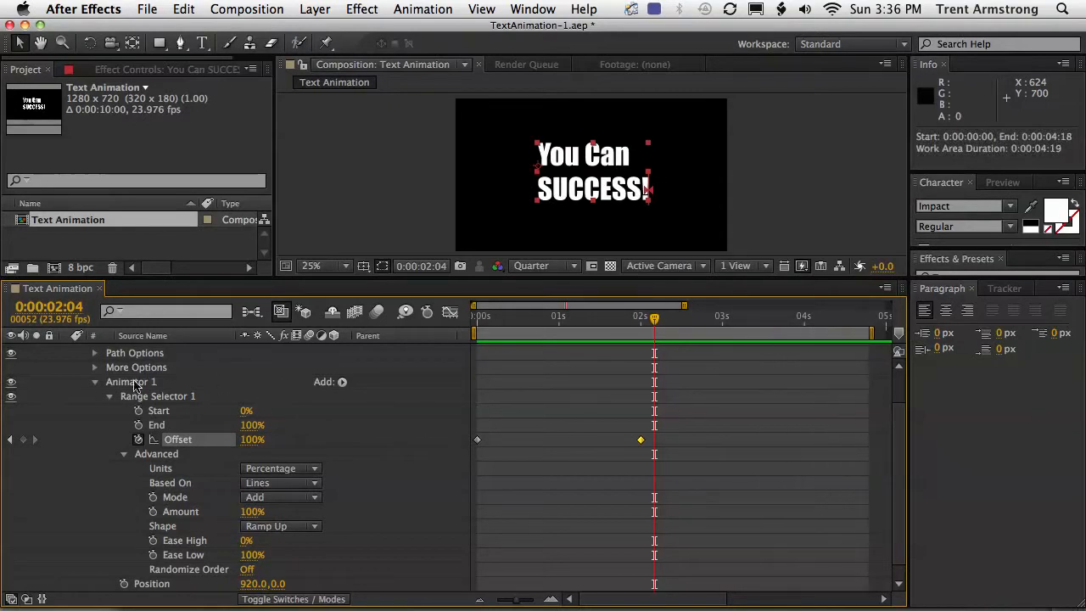
Collapse Animator 1 and duplicate it on the "You Can SUCCESS!" text layer
left_click(161, 383)
left_click(95, 383)
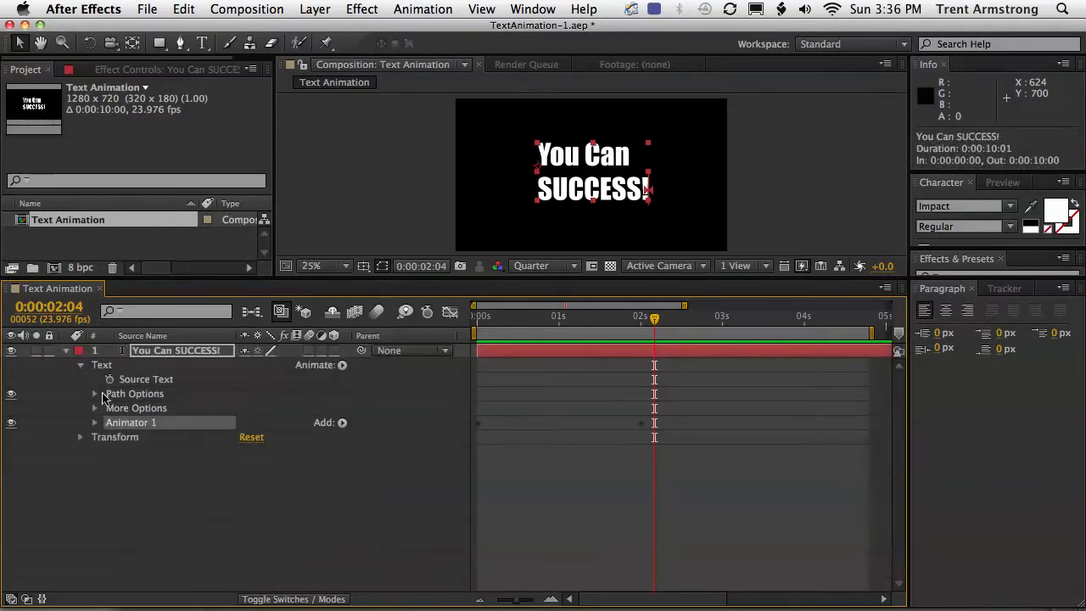
left_click(170, 352)
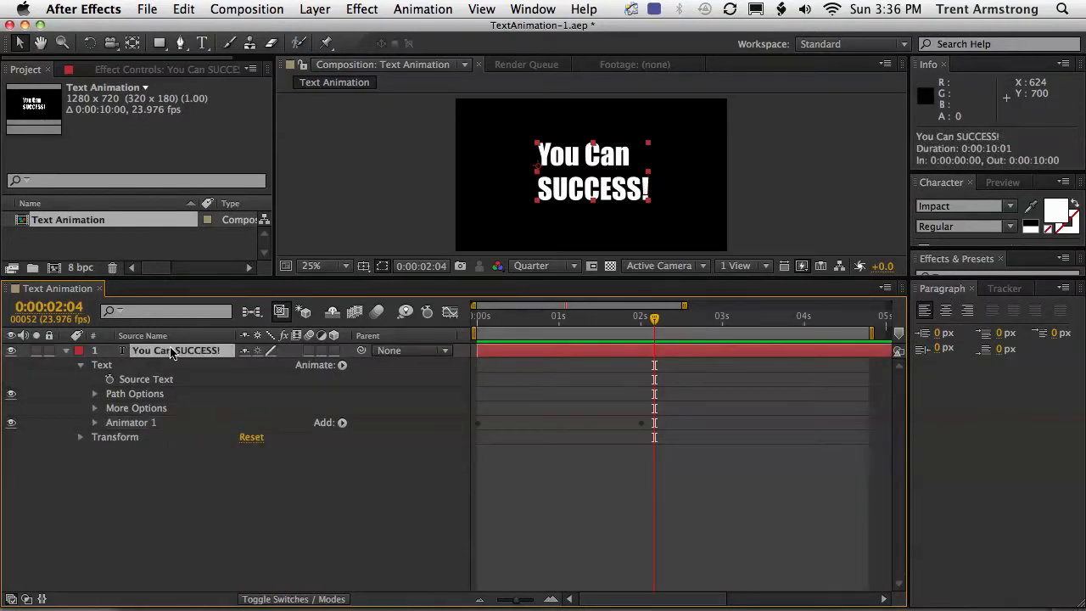
left_click(342, 365)
left_click(258, 468)
left_click(94, 422)
left_click(95, 383)
left_click(123, 423)
key("super+d")
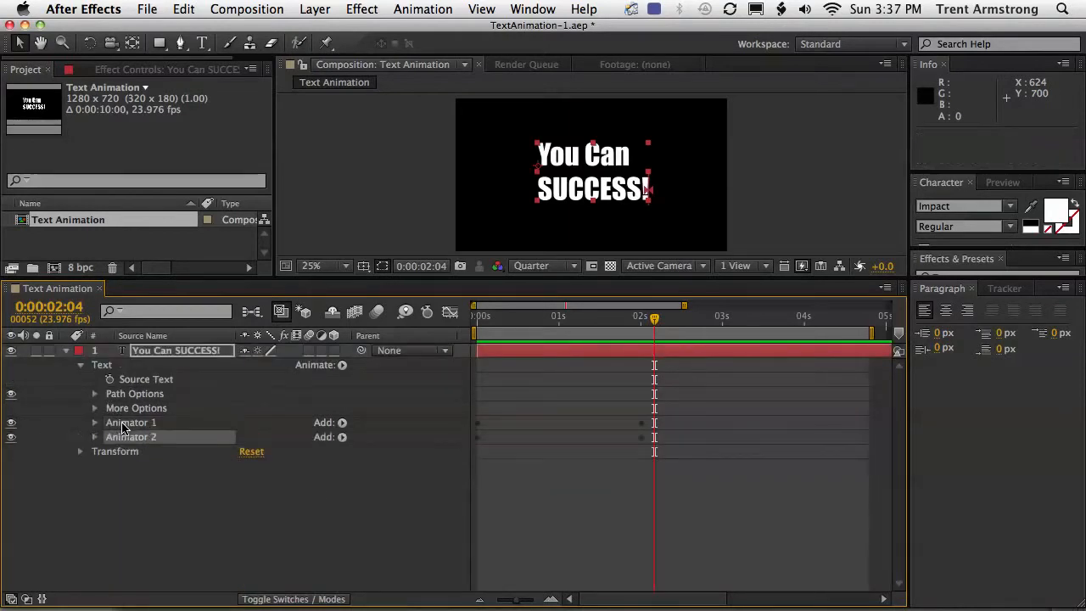
left_click(189, 8)
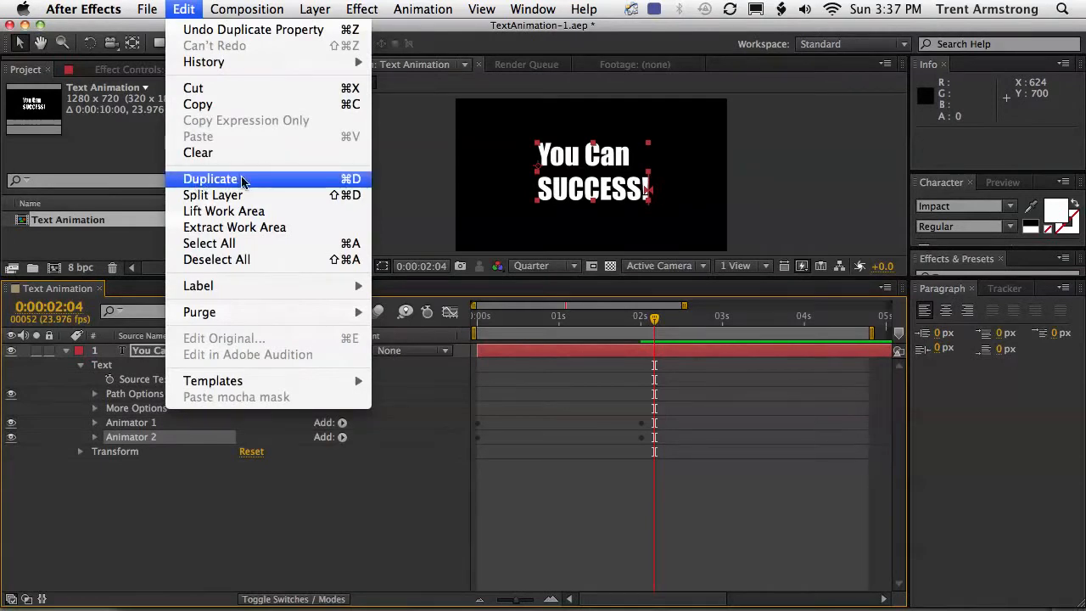
left_click(155, 463)
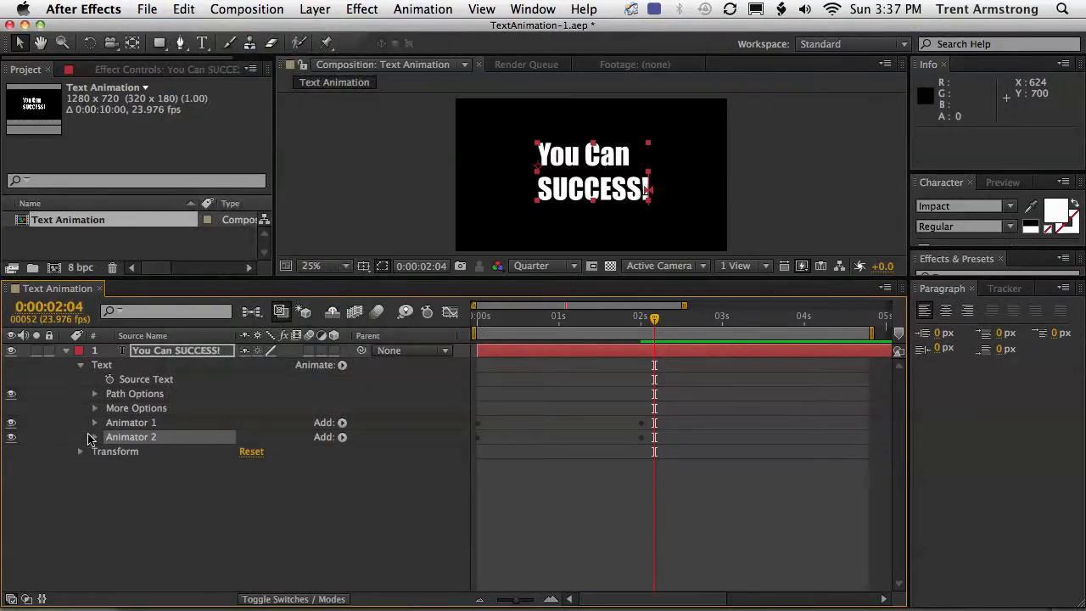
Expand Animator 2's range selector and shift both Offset keyframes so the first sits at 0:00:02:19
left_click(95, 437)
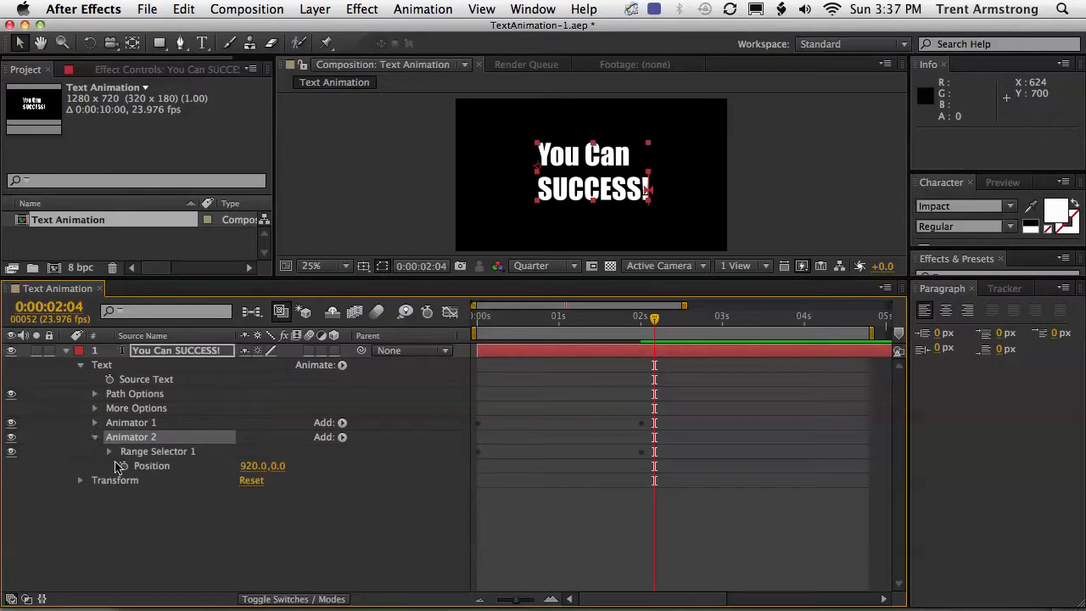
left_click(109, 452)
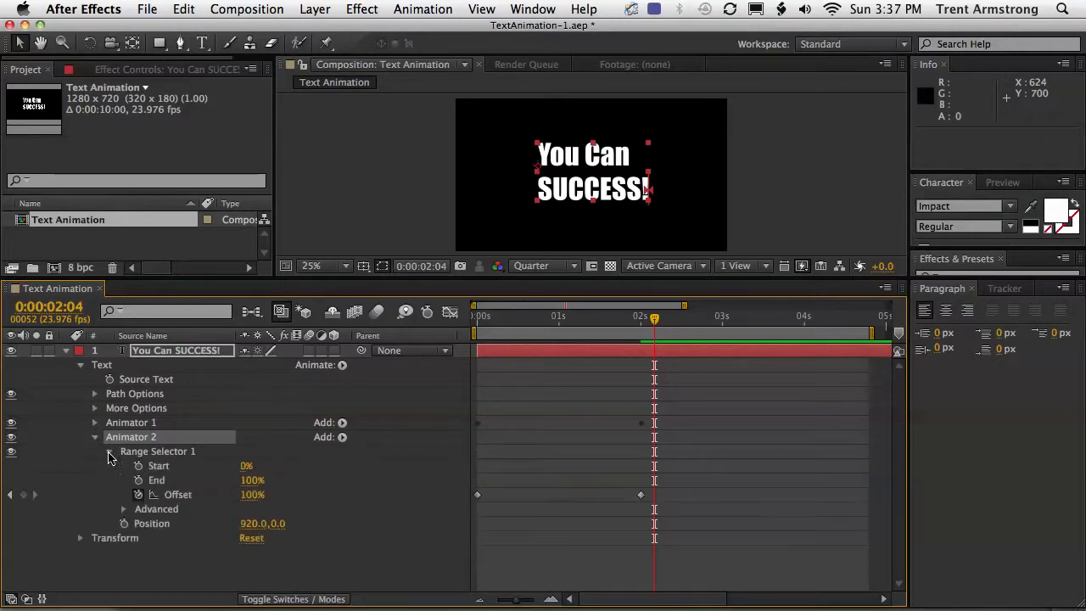
left_click(124, 509)
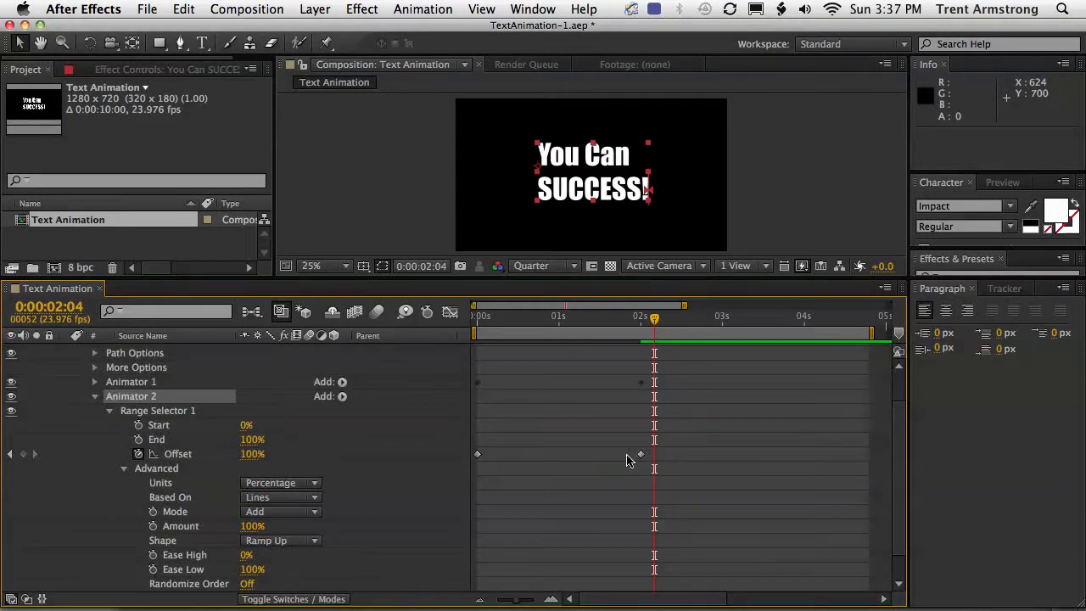
left_click_drag(666, 458, 705, 454)
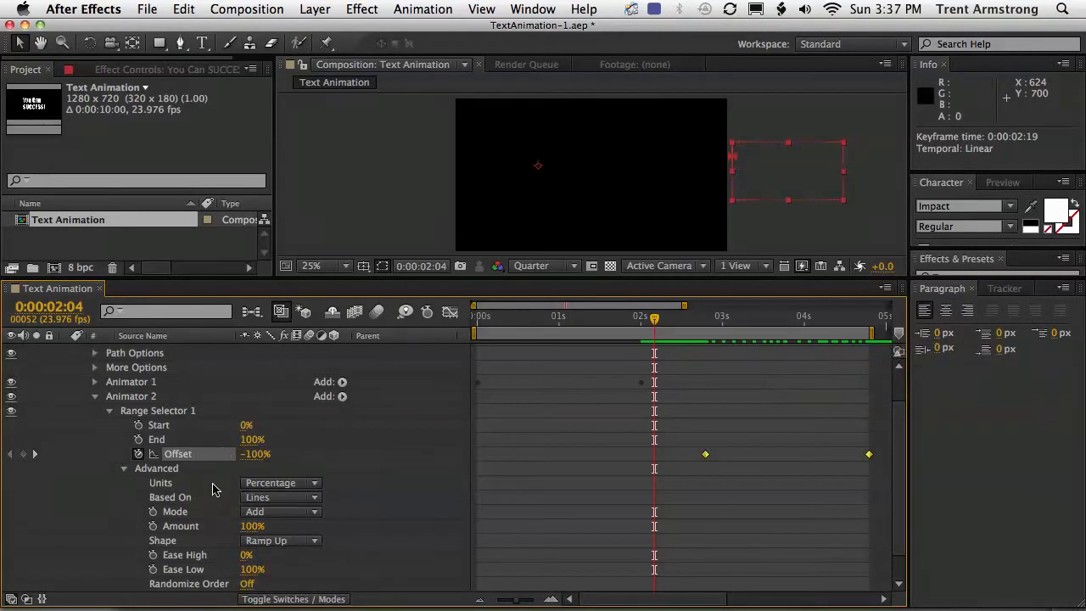
Replace Animator 2's Position property with an Opacity property
left_click(343, 469)
scroll(361, 465, "down", 1)
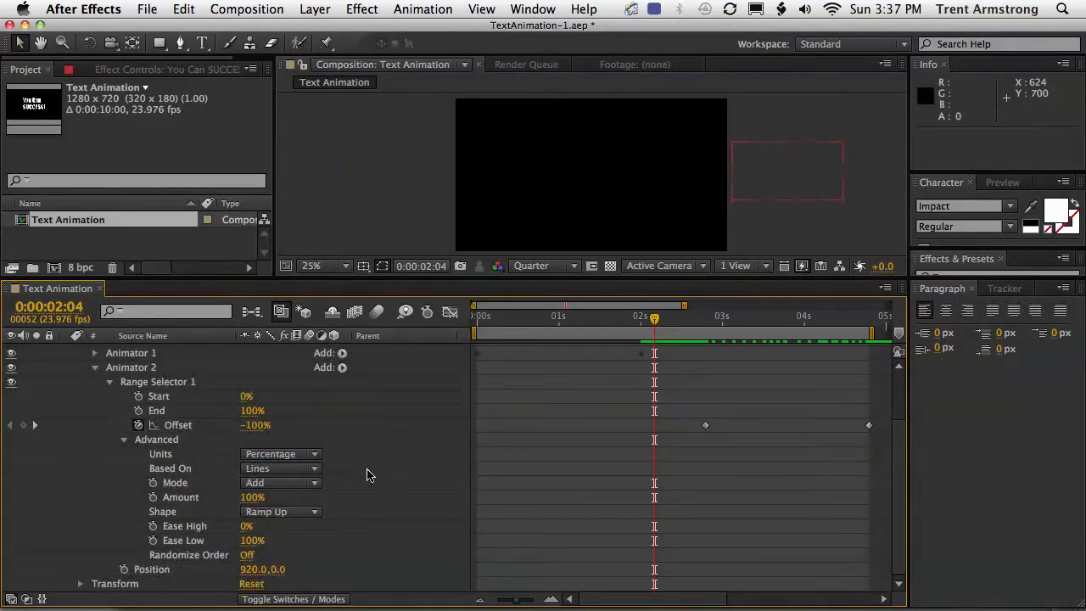
left_click(153, 569)
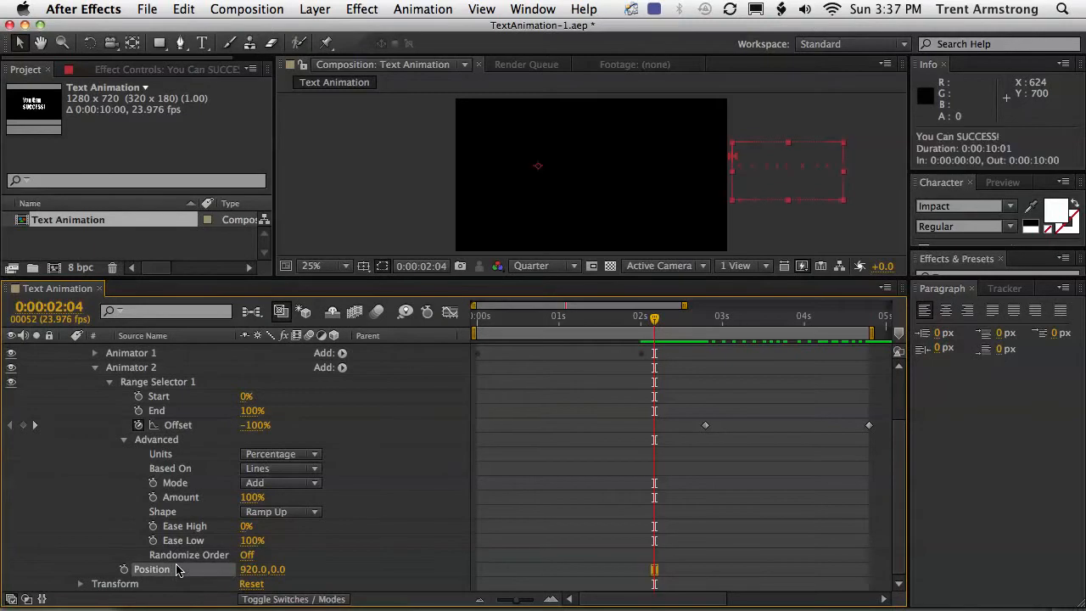
key("Delete")
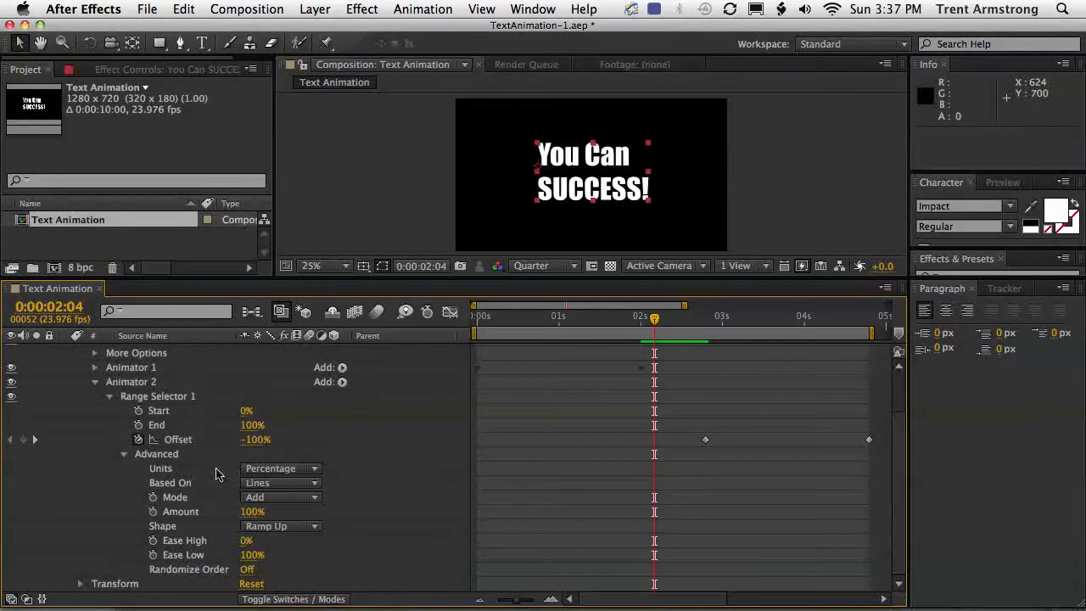
left_click(342, 382)
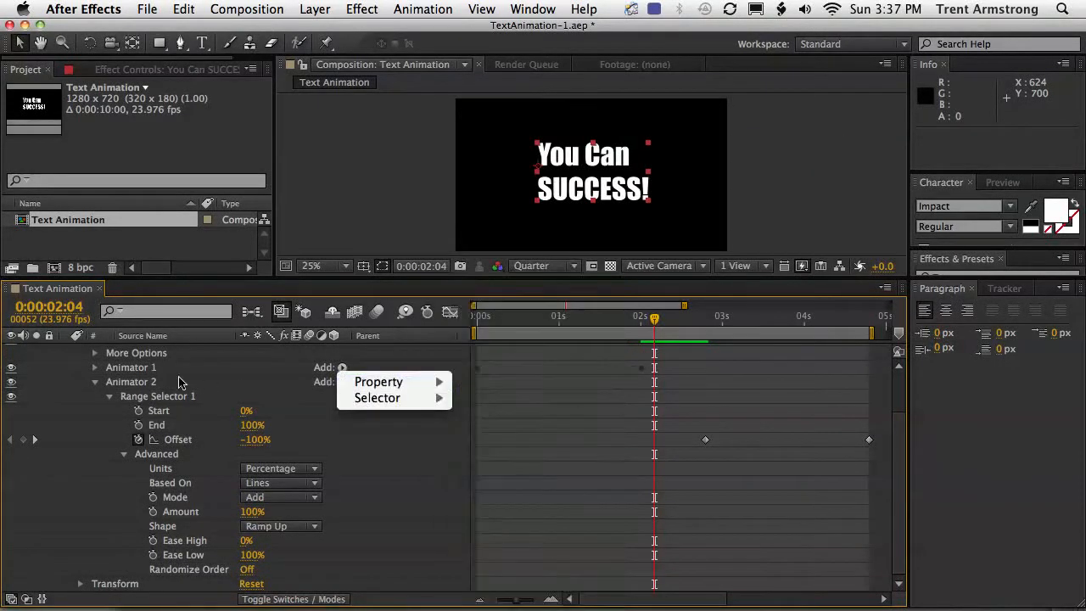
mouse_move(380, 384)
left_click(489, 390)
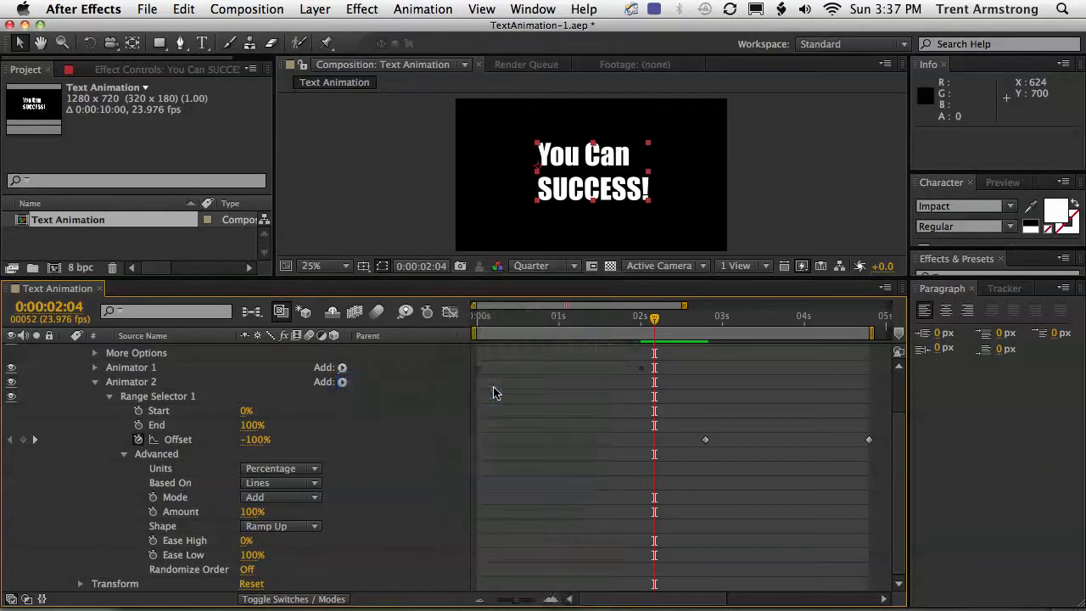
Set Animator 2's range selector shape to Ramp Down and base it on Words
left_click(294, 528)
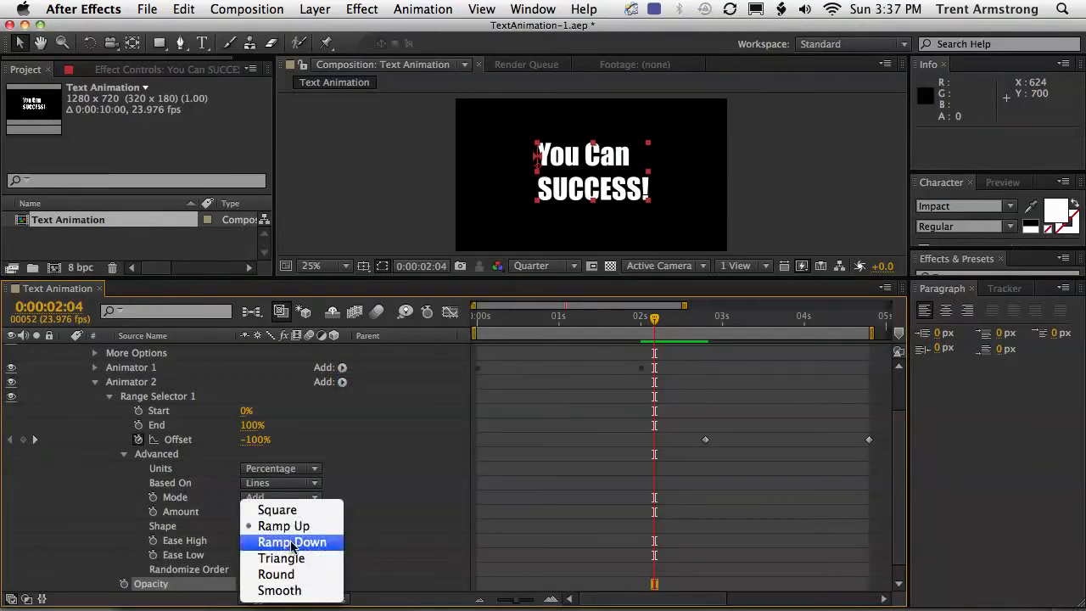
left_click(292, 542)
scroll(372, 516, "down", 1)
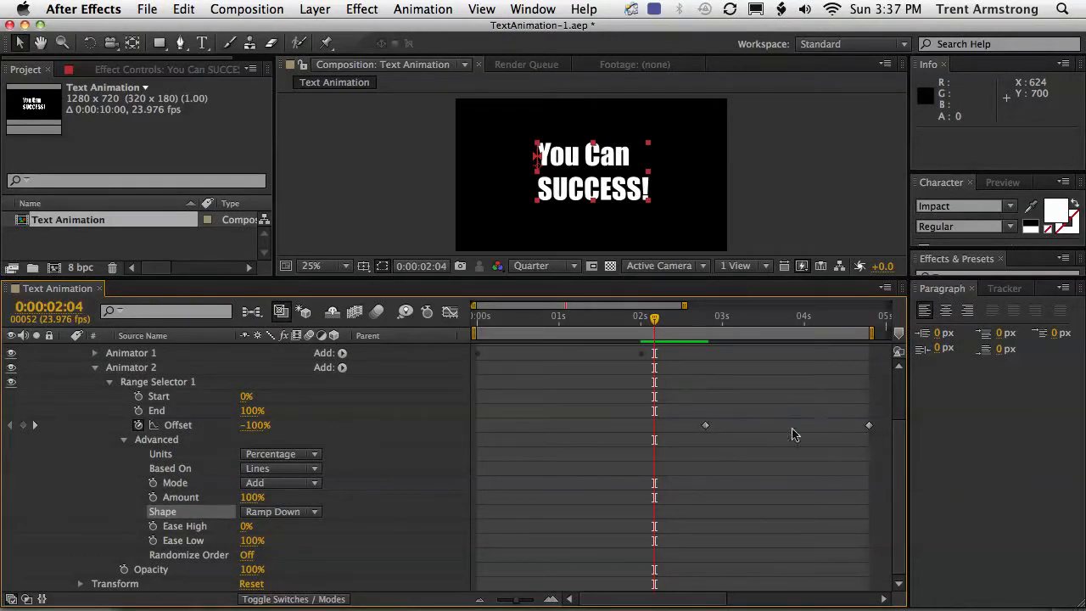
left_click(283, 469)
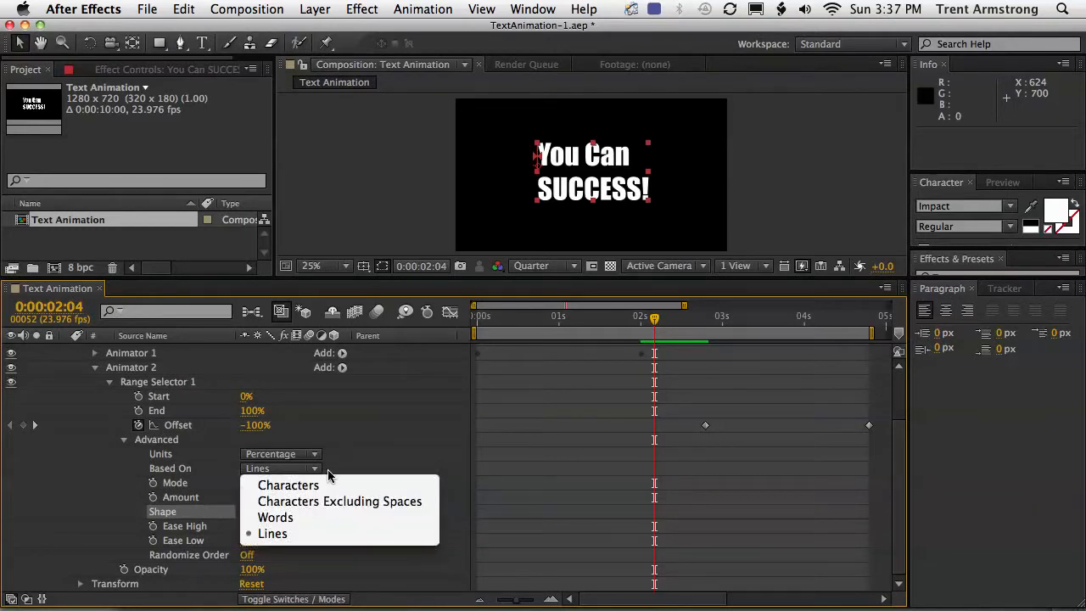
left_click(331, 516)
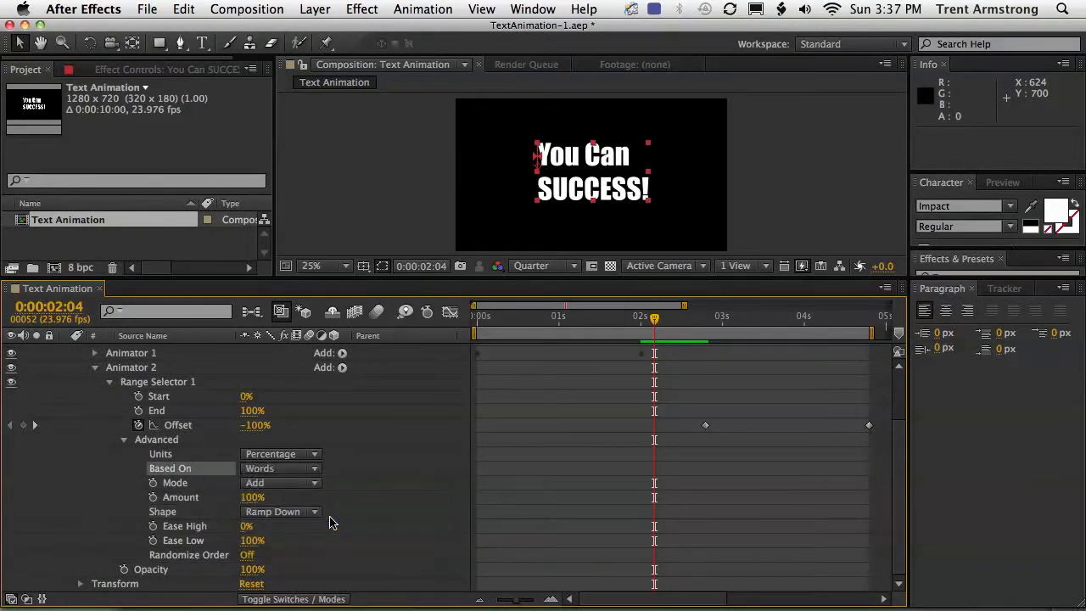
Set Ease Low to 0% in Animator 2's range selector
left_click(248, 541)
type("0")
key("Return")
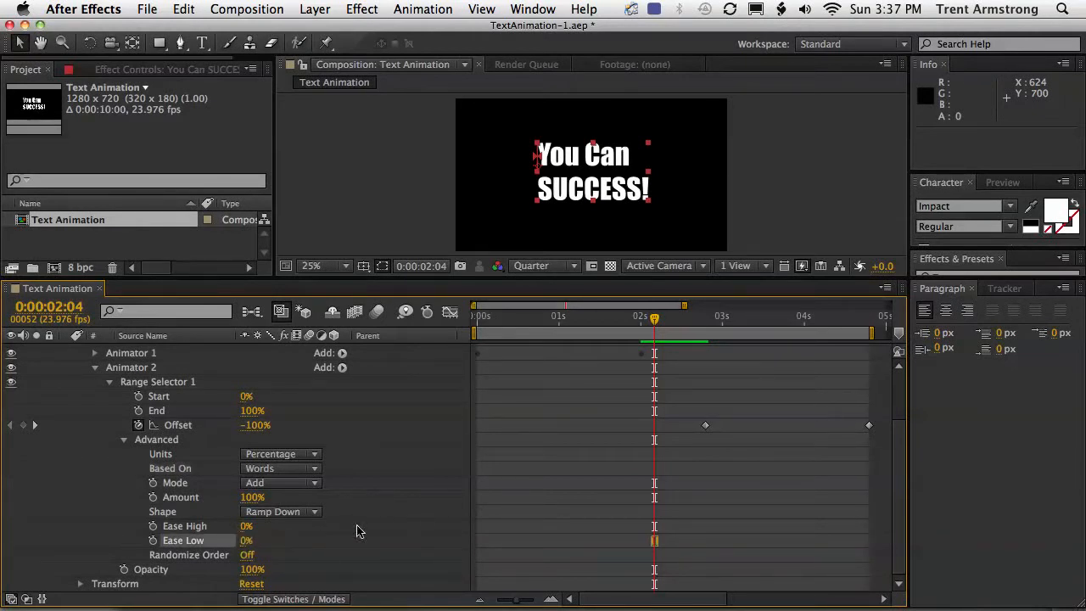
Move the current time to 0:00:02:23 and set Animator 2's Opacity to 0%
left_click_drag(650, 318, 719, 373)
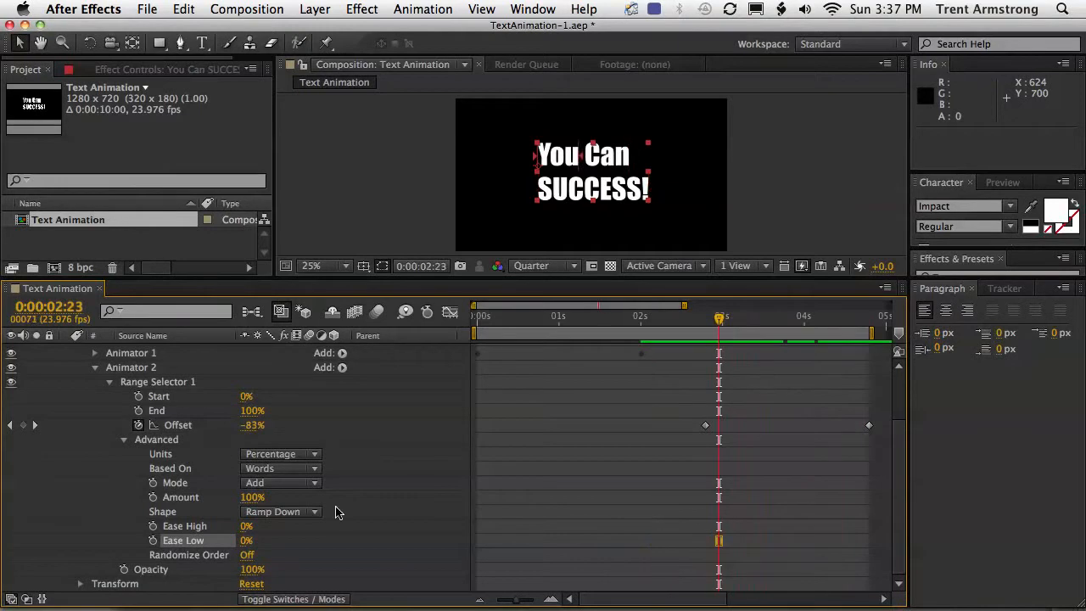
left_click(254, 569)
type("0")
key("Return")
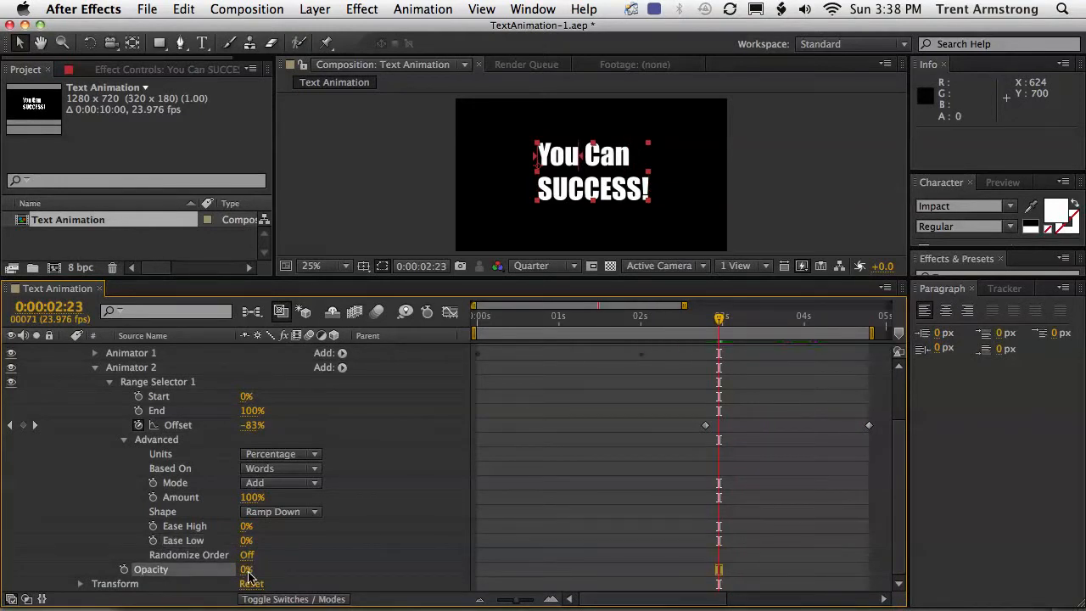
Return to the start of the composition and RAM preview the text's slide-in and word-by-word fade-out
left_click_drag(715, 317, 668, 356)
key("Home")
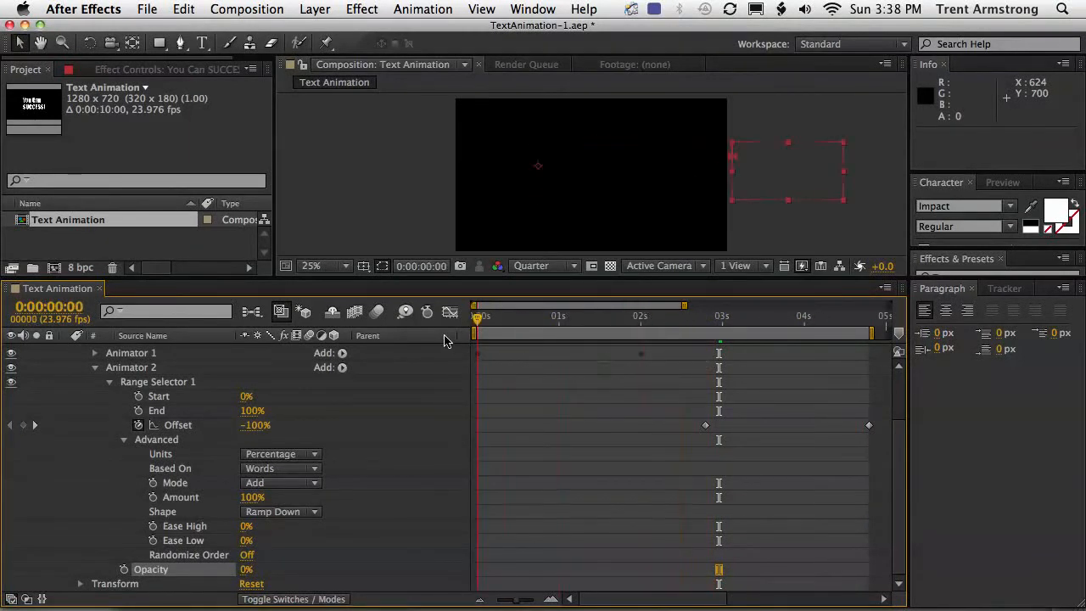
key("KP_0")
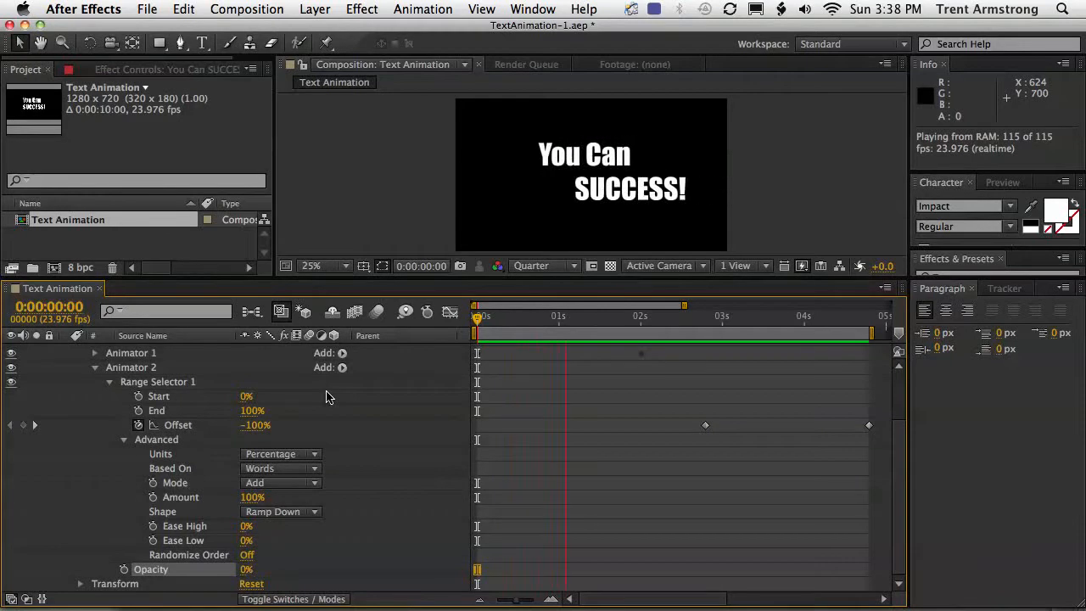
key("space")
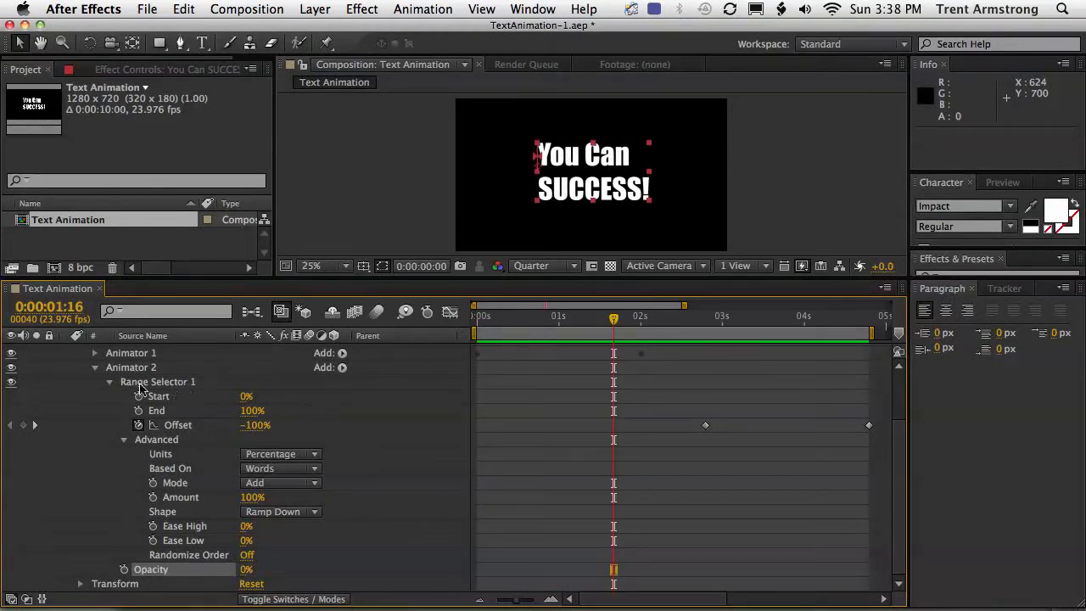
Base Animator 1's range selector on Words, leaving both animators collapsed
left_click(125, 355)
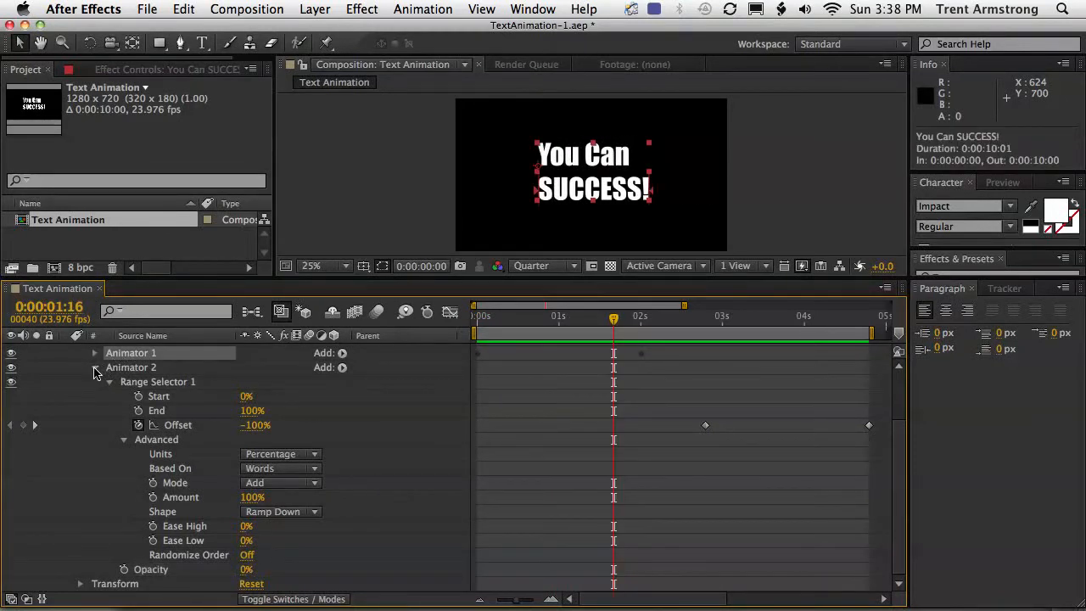
left_click(95, 368)
left_click(95, 424)
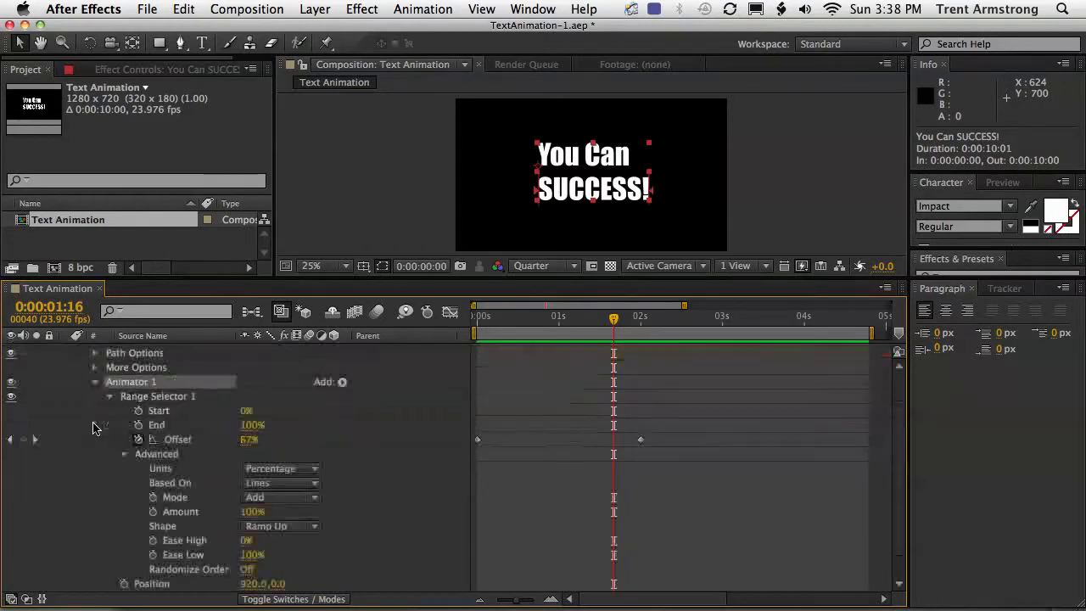
left_click(296, 483)
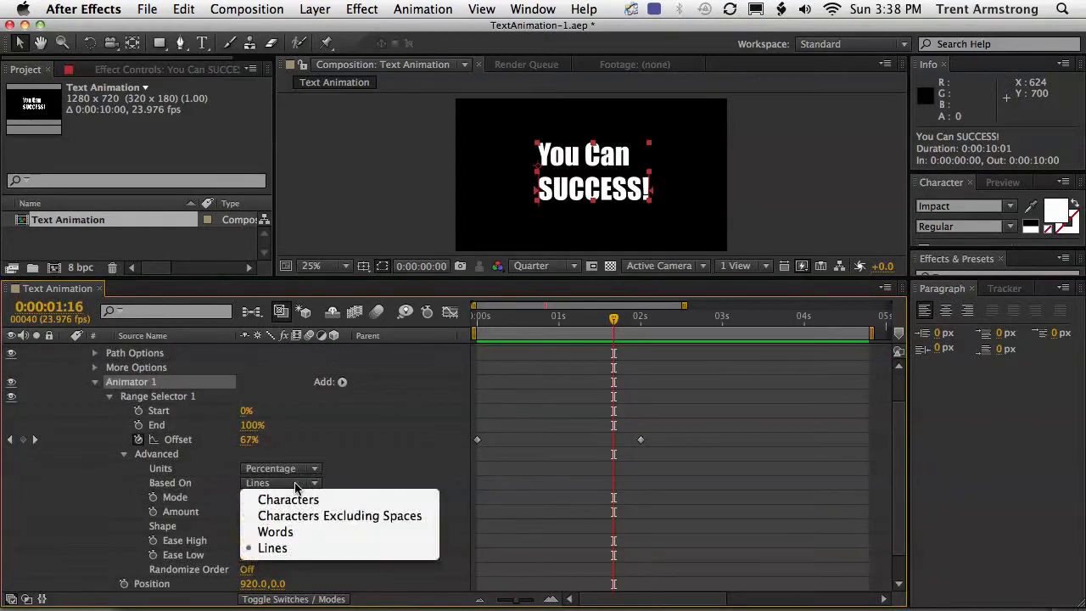
left_click(288, 532)
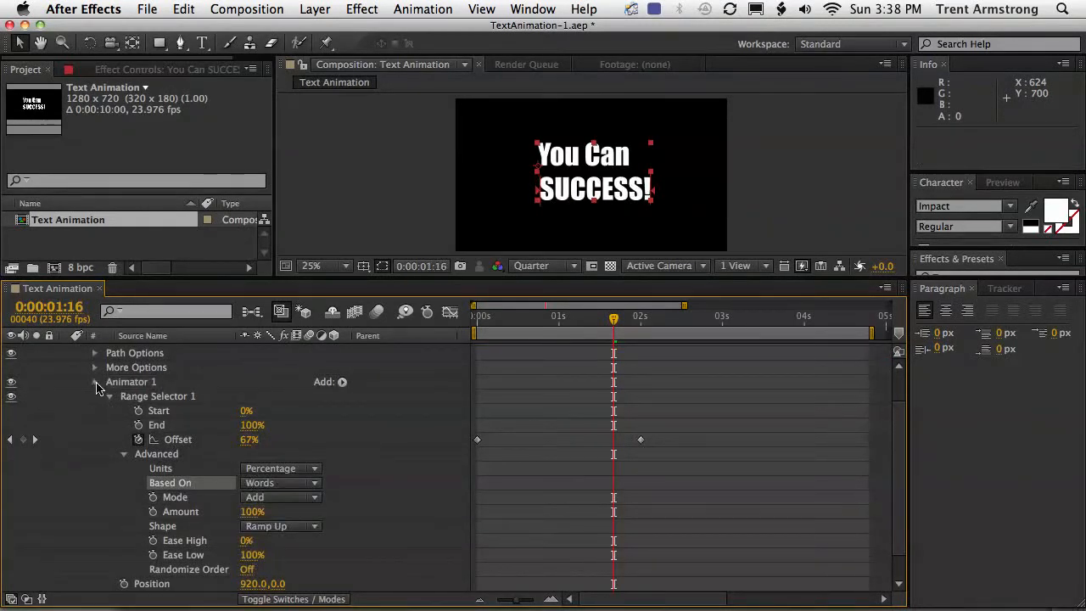
left_click(95, 383)
Preview the word-by-word animation with the layer deselected and inspect the fade-out at 0:00:03:16
left_click(447, 529)
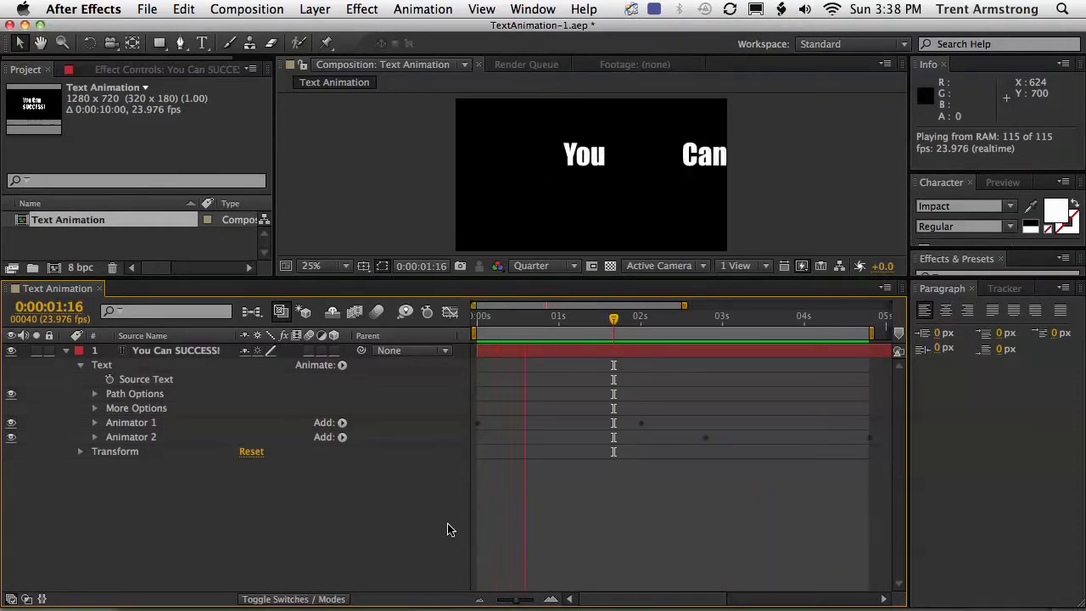
key("space")
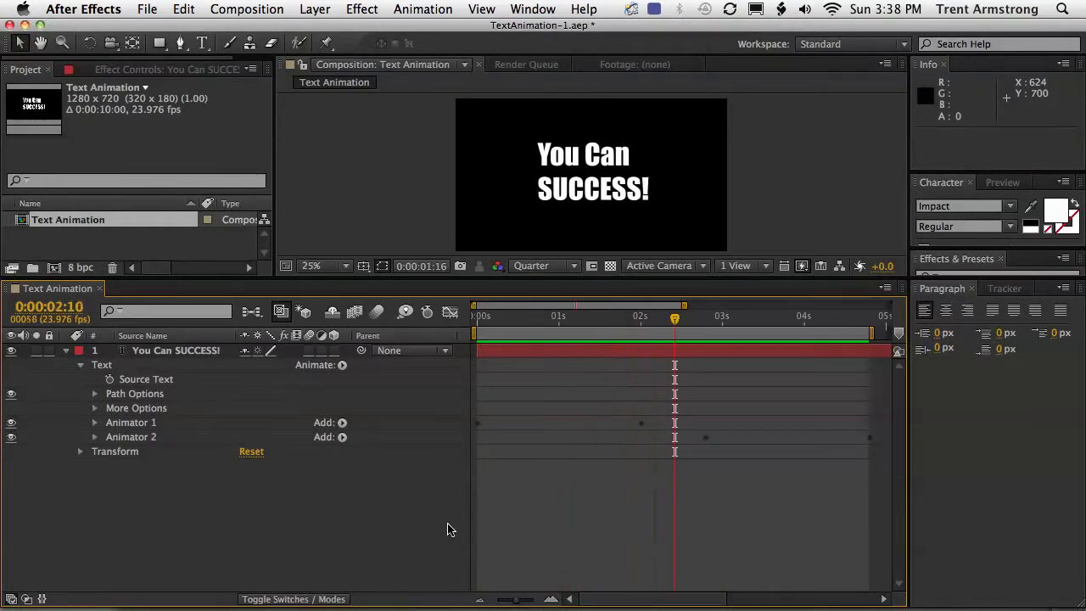
left_click(776, 319)
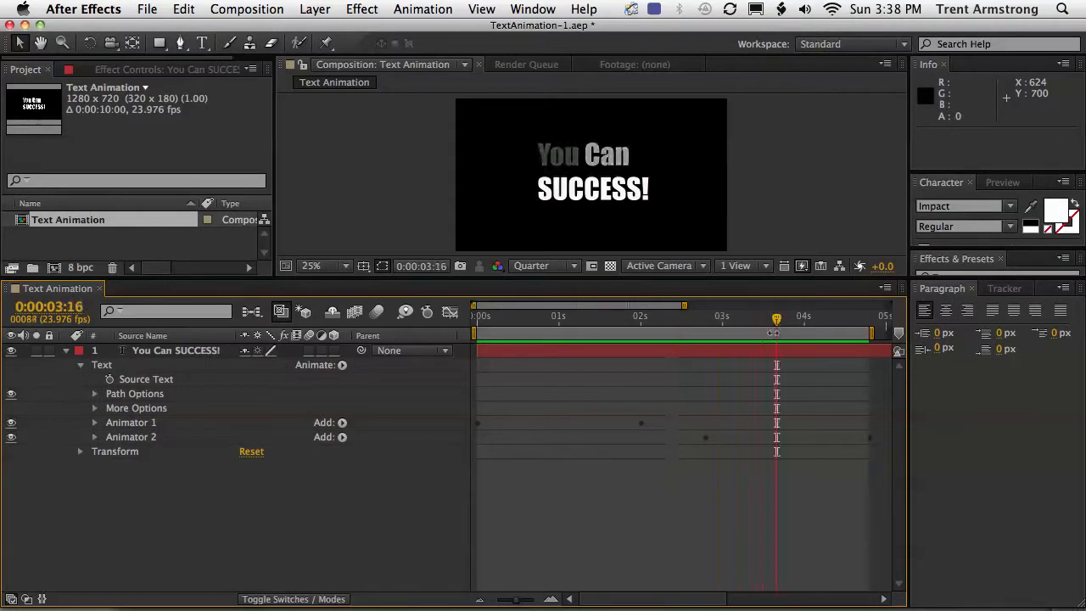
Replace Animator 2's Opacity property with a Position property set to 0.0, 59.0
left_click(94, 437)
scroll(73, 497, "down", 2)
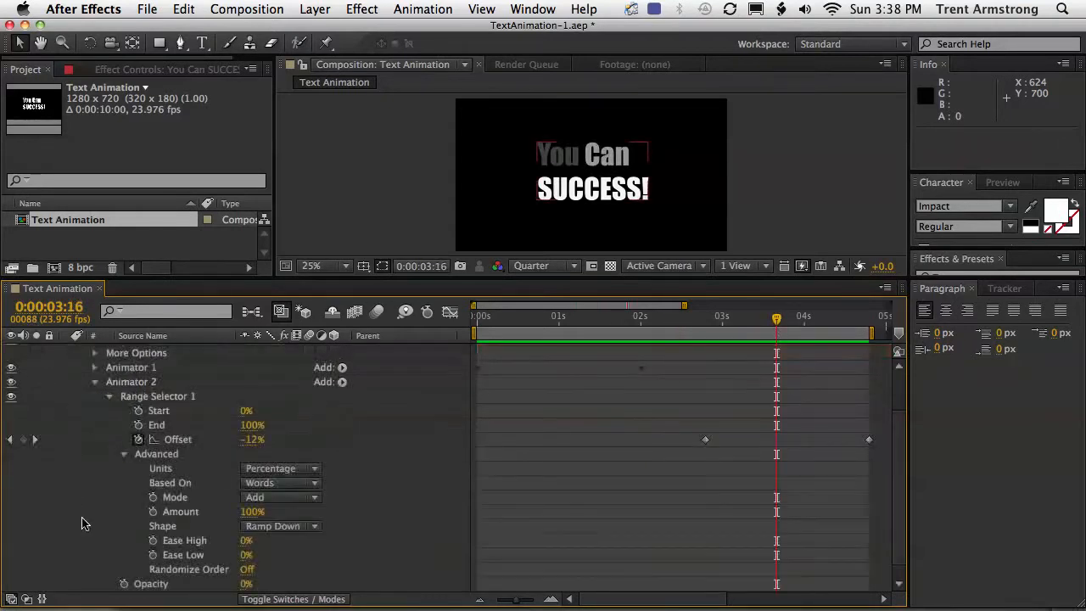
left_click(204, 584)
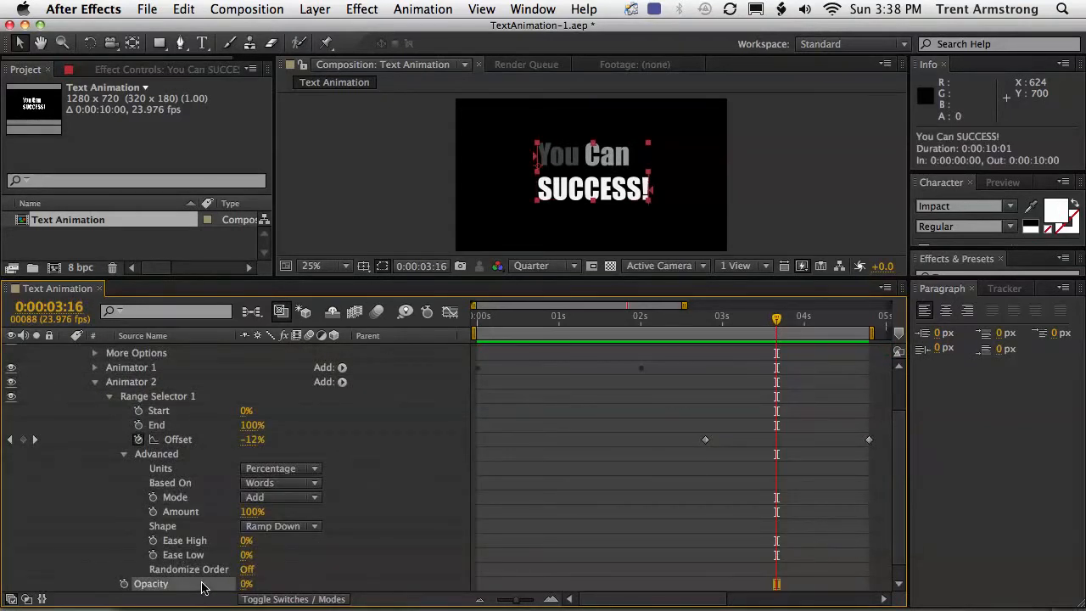
key("Delete")
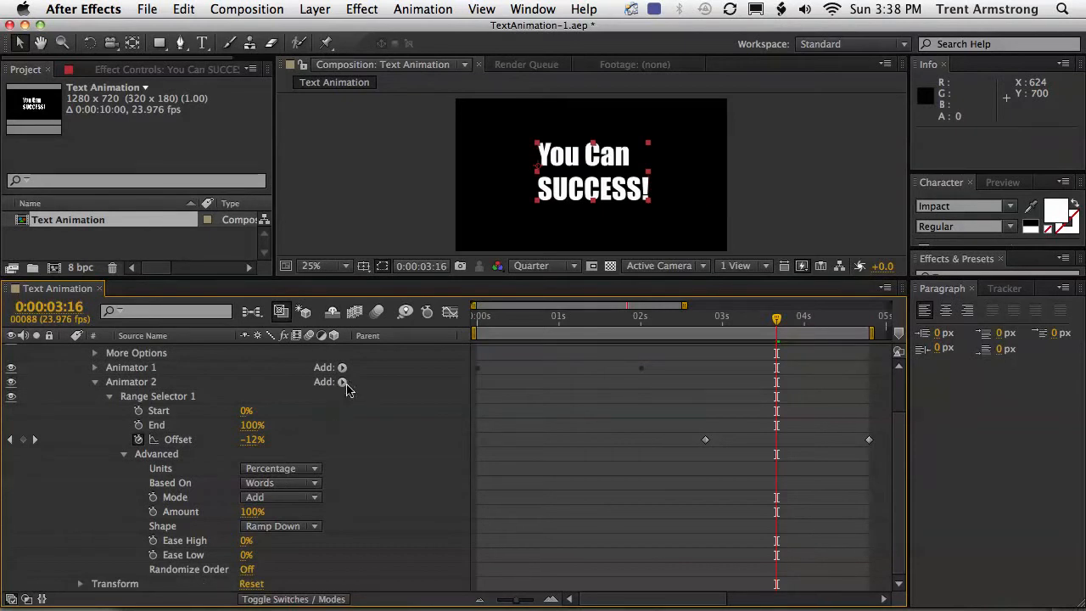
left_click(342, 382)
mouse_move(373, 382)
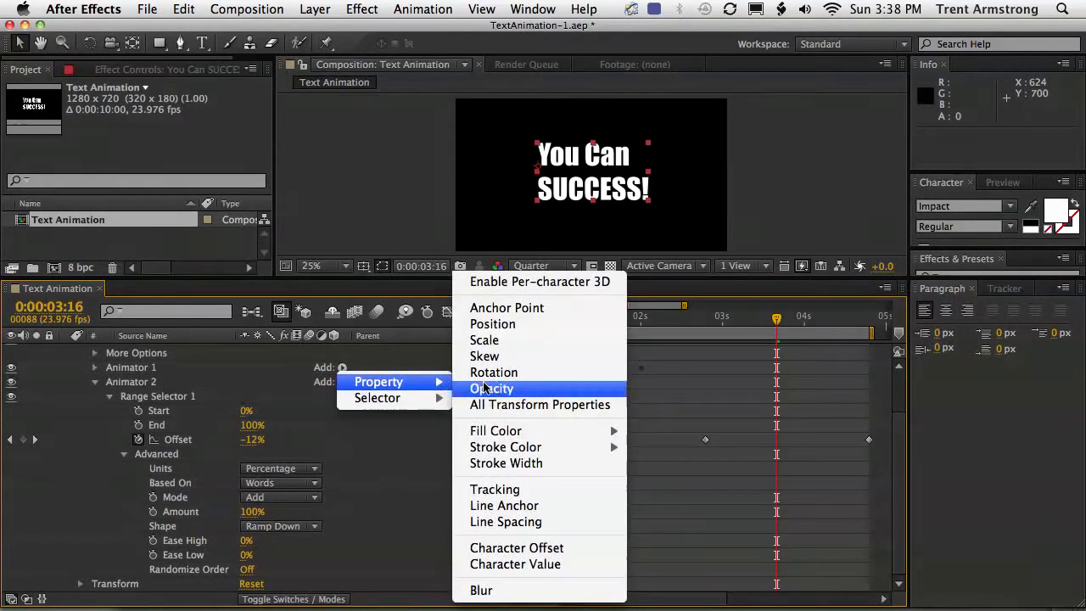
left_click(522, 324)
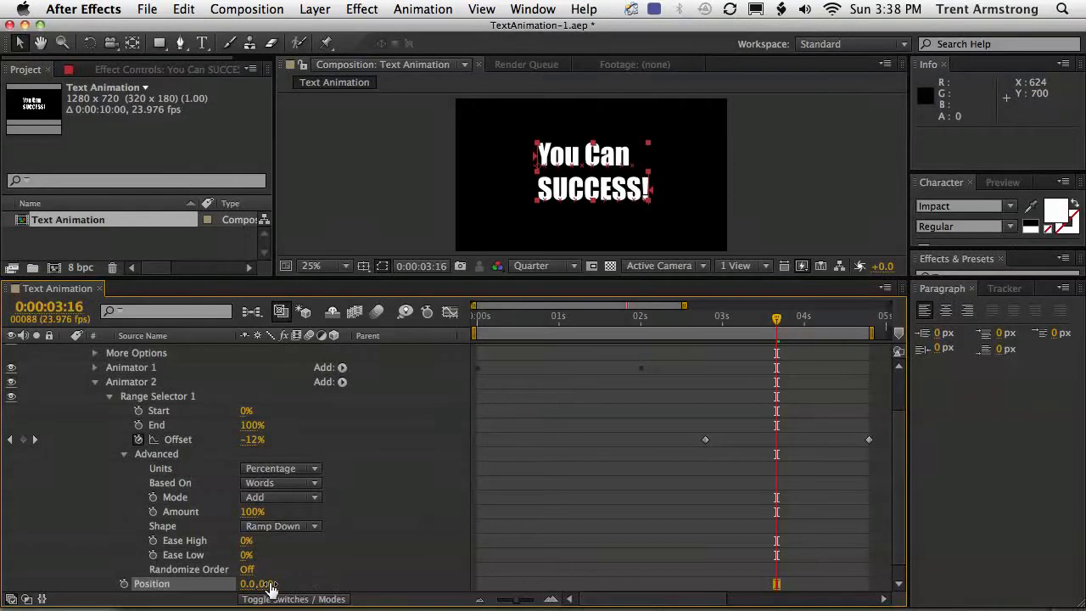
left_click_drag(269, 587, 331, 588)
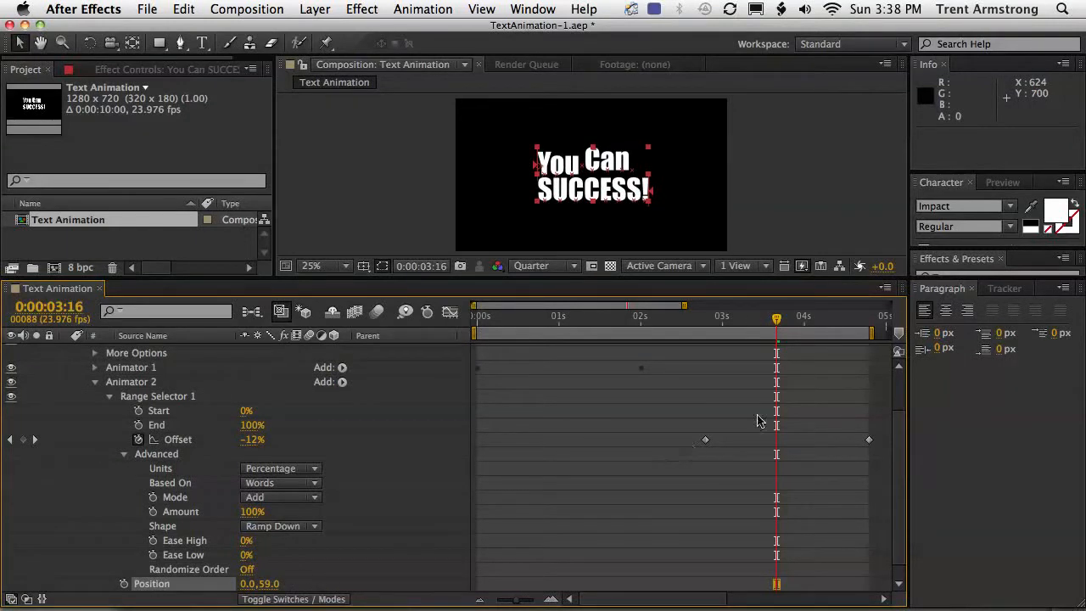
Move the current time to 0:00:04:19 and extend the work area's end to that frame
left_click_drag(799, 326, 844, 329)
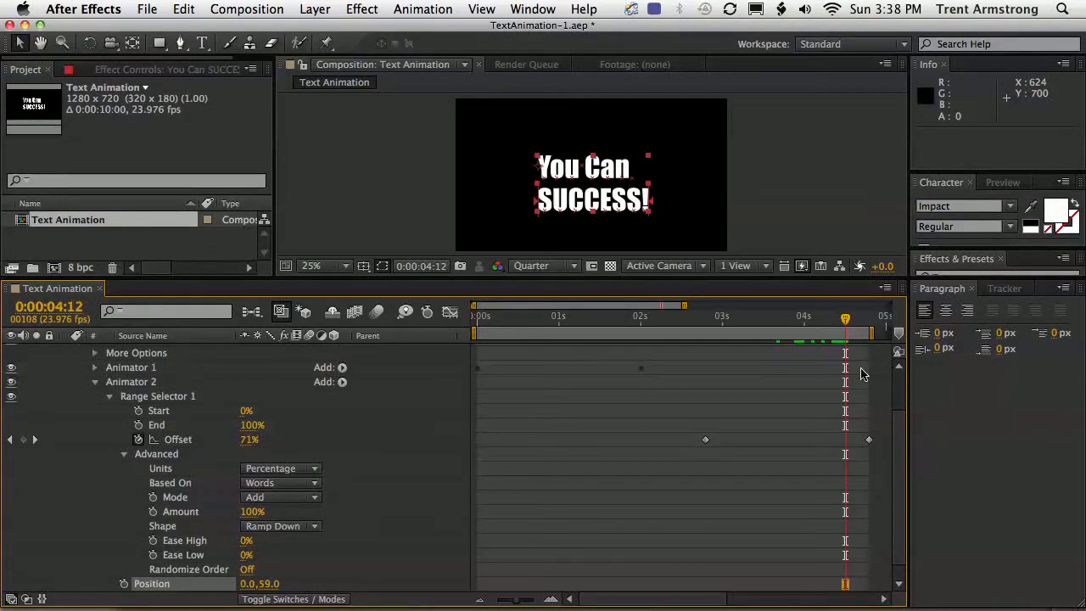
key("space")
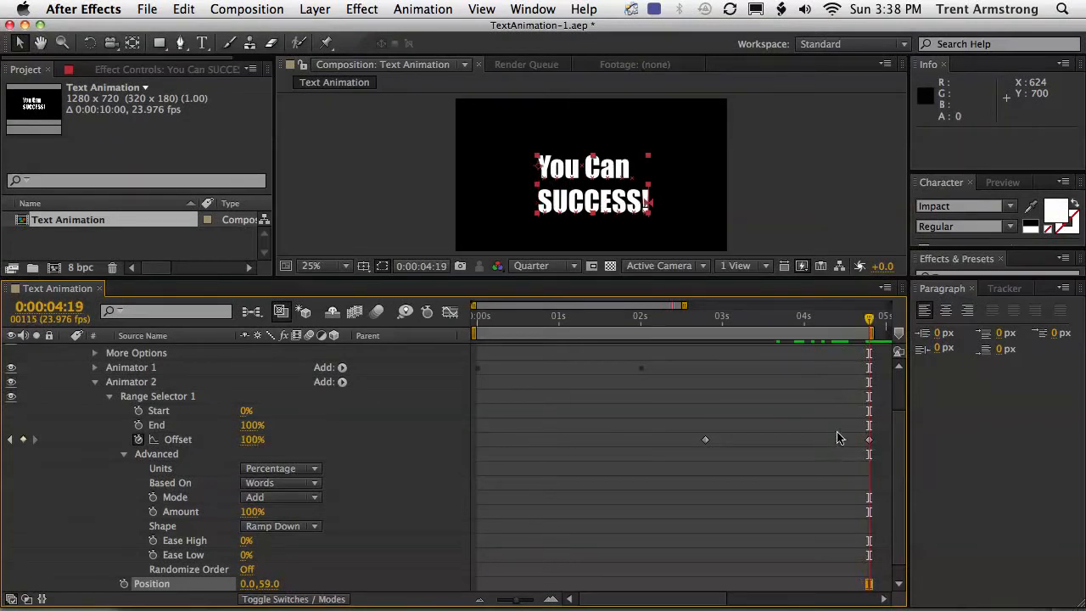
left_click_drag(868, 332, 874, 331)
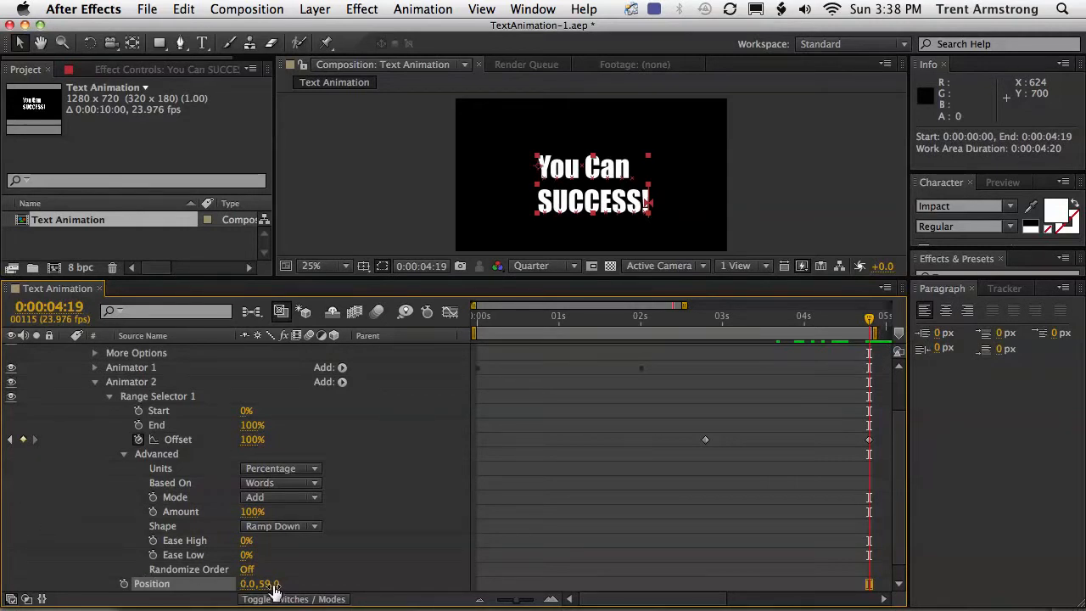
Increase Animator 2's vertical Position until the text sits below the frame, and preview the downward exit
left_click_drag(263, 583, 458, 604)
left_click_drag(684, 321, 430, 335)
key("space")
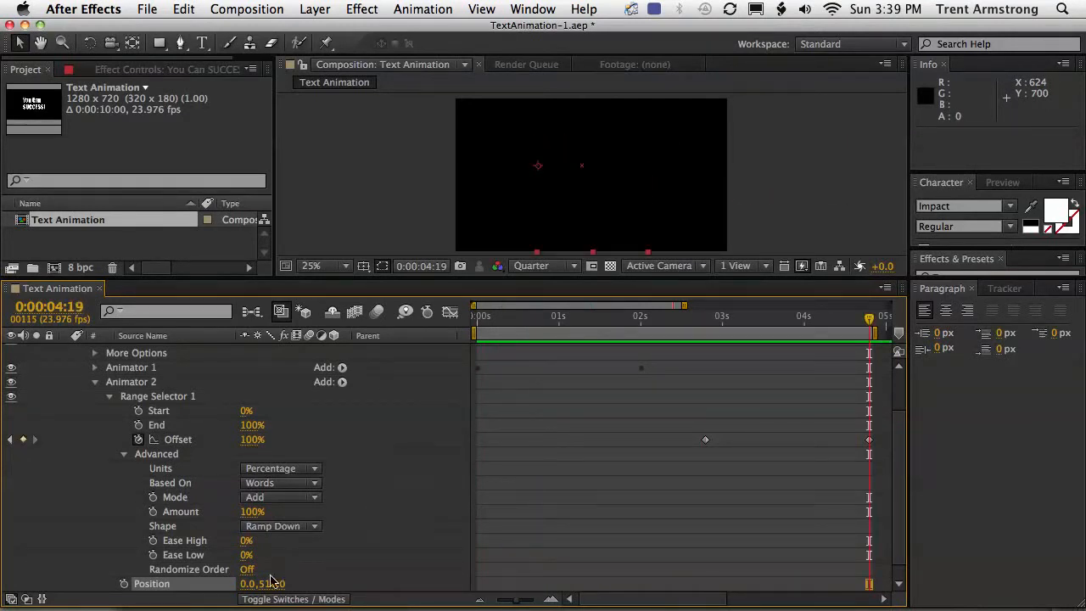
Set Animator 2's Position to -929.0, 0.0 so the text exits past the frame's left edge, and preview it
left_click_drag(253, 578, 239, 579)
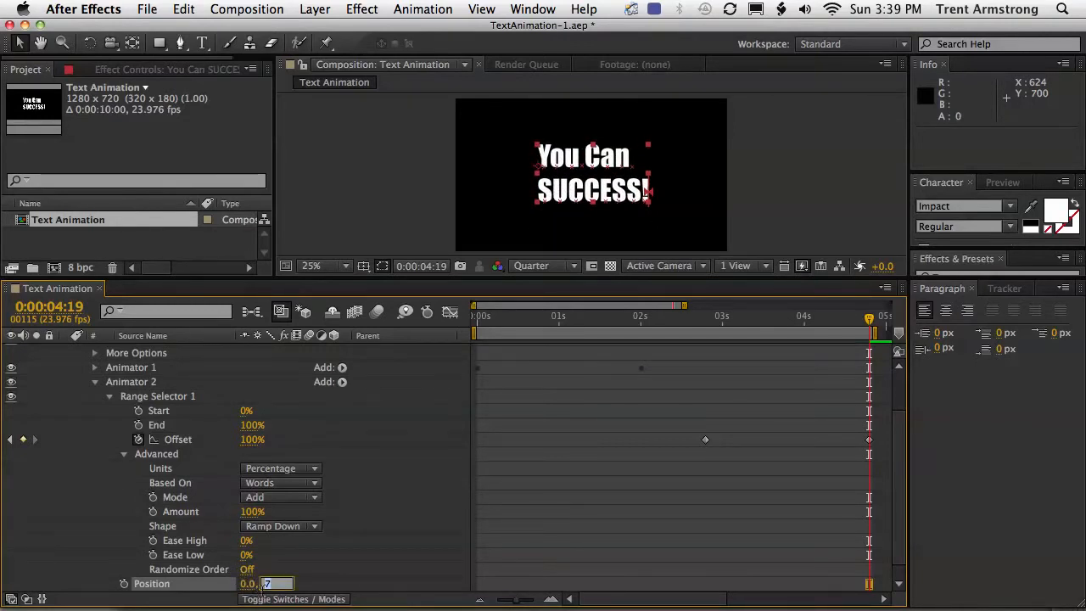
type("0")
key("Return")
left_click_drag(244, 583, 153, 584)
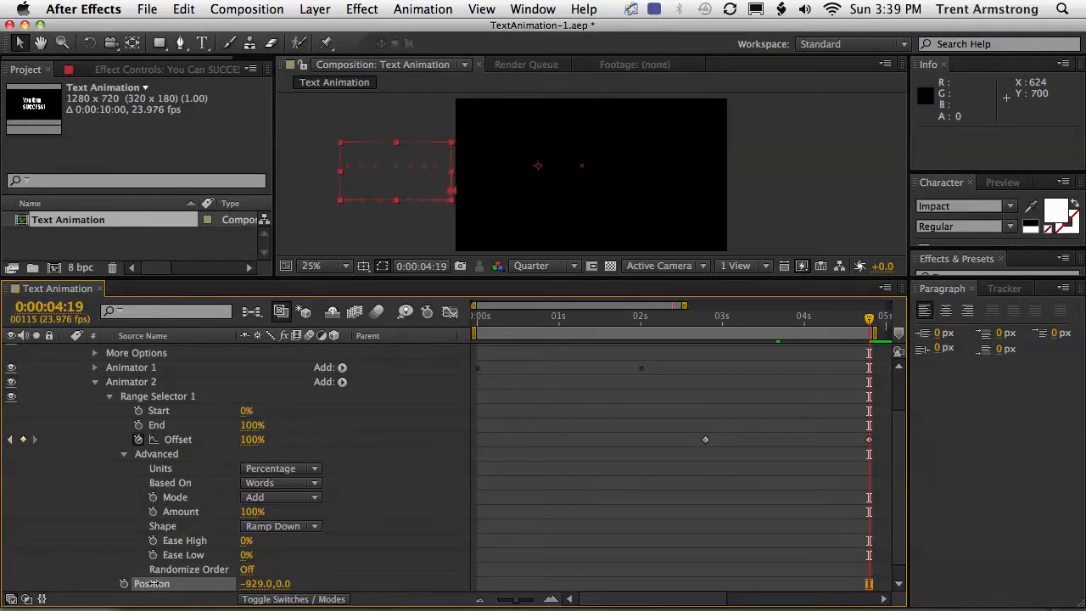
key("KP_0")
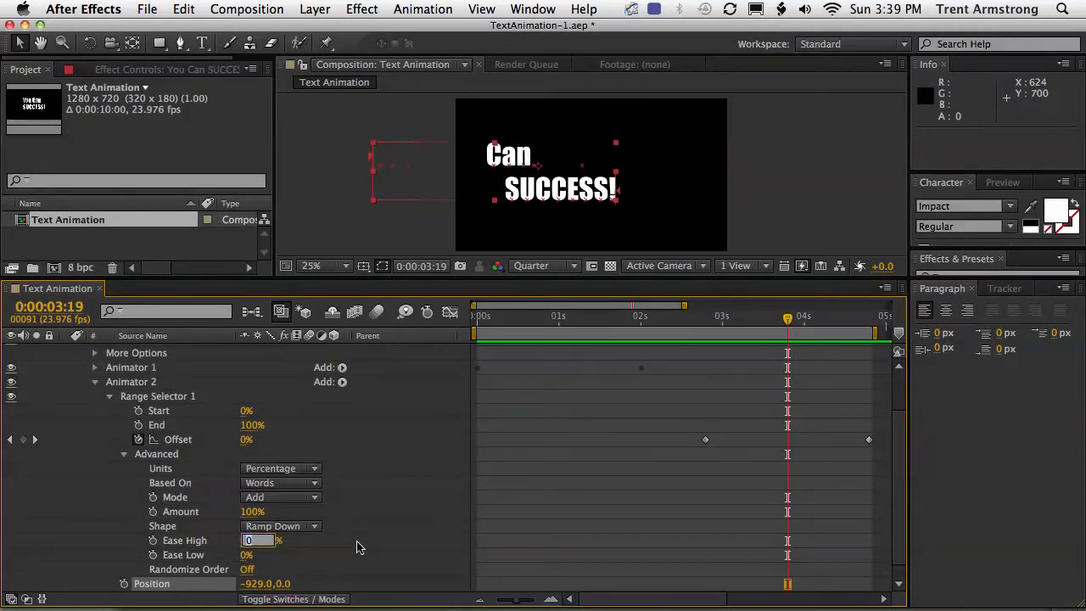
Set Animator 2's Ease High to 33% and Ease Low to 100%
key("Tab")
type("100")
key("Return")
RAM preview the eased exit animation, move the current time to 0:00:02:16 and deselect everything
key("KP_0")
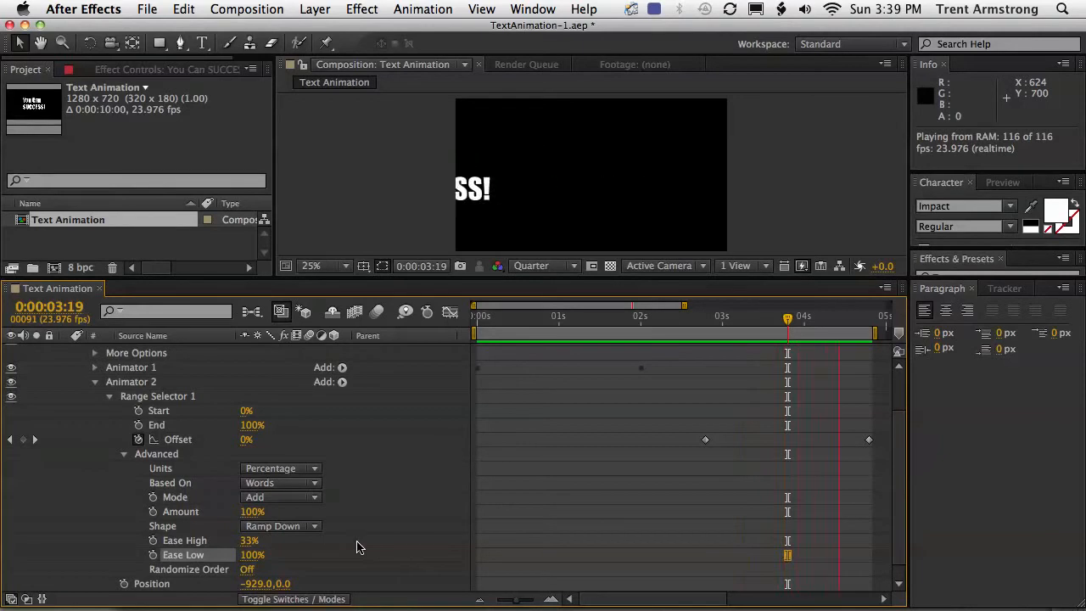
key("space")
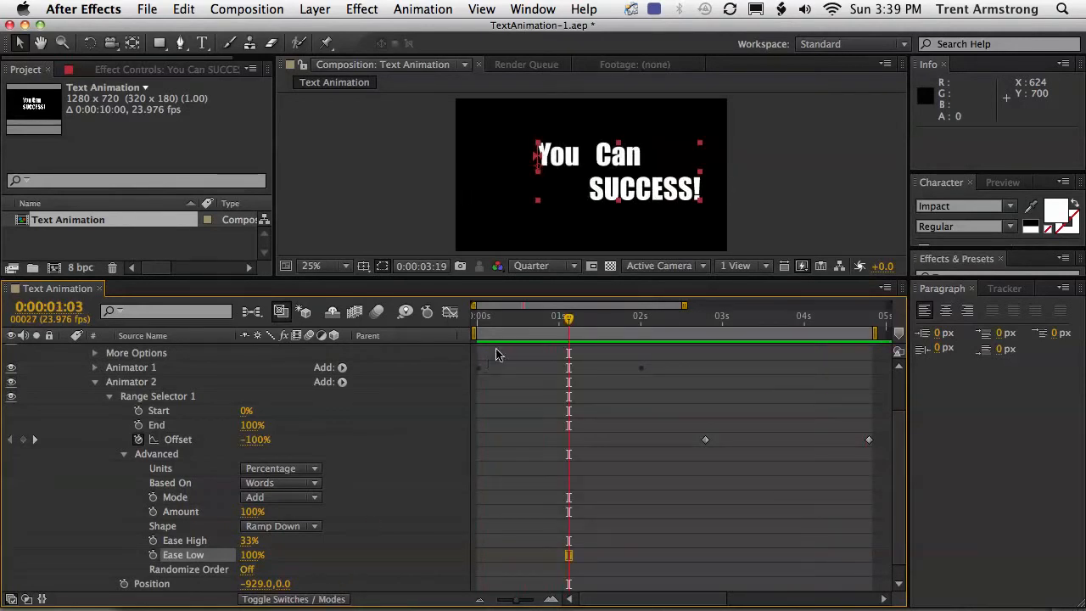
left_click_drag(543, 318, 696, 338)
key("F2")
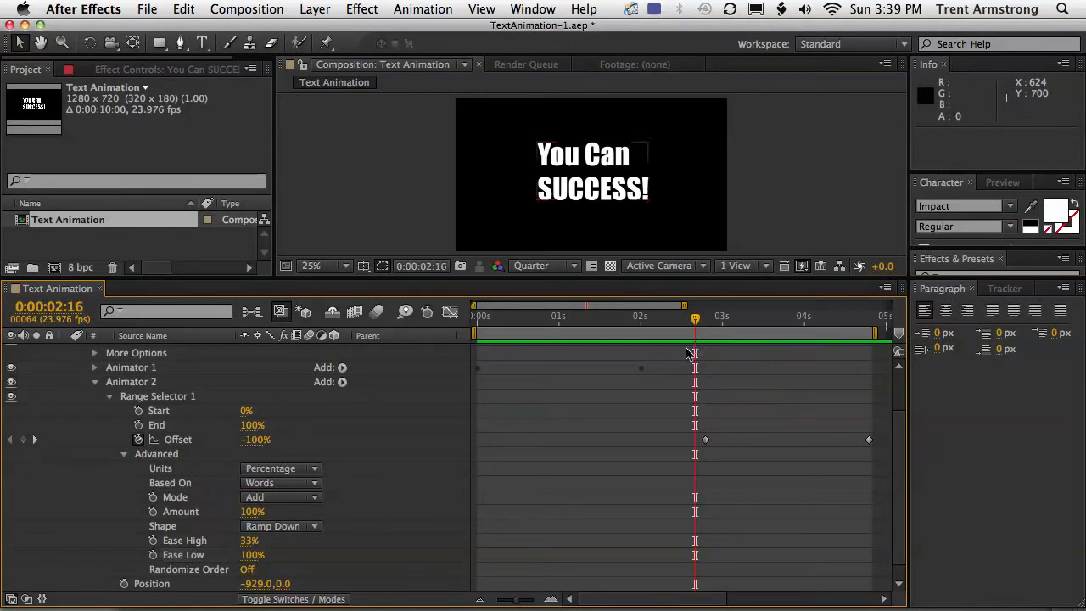